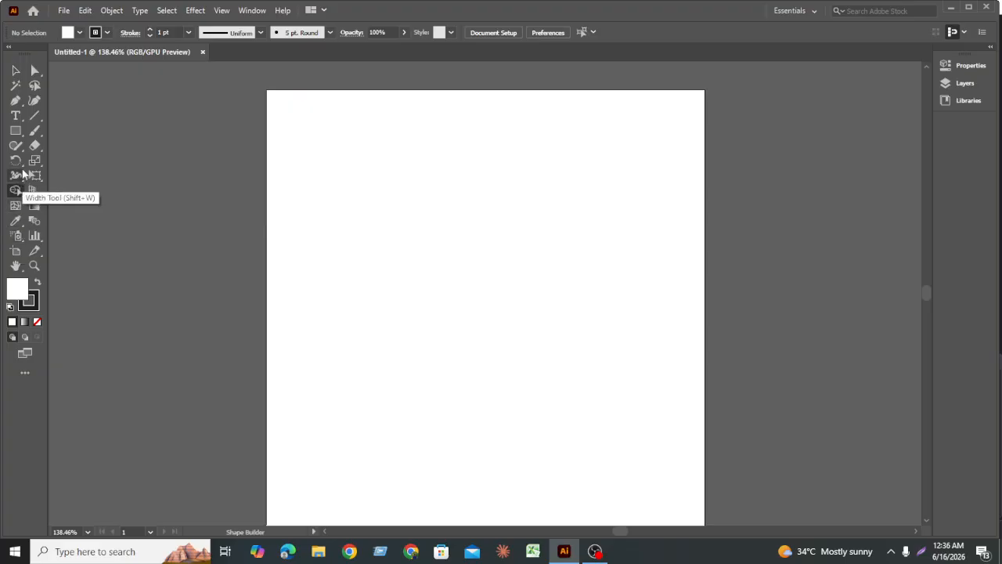
left_click(21, 134)
right_click(21, 134)
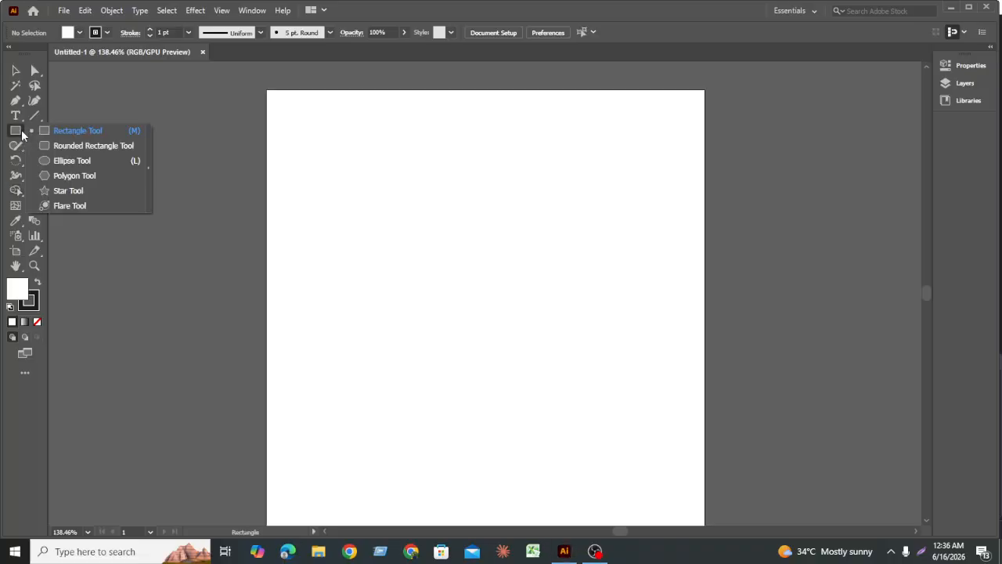
left_click(70, 163)
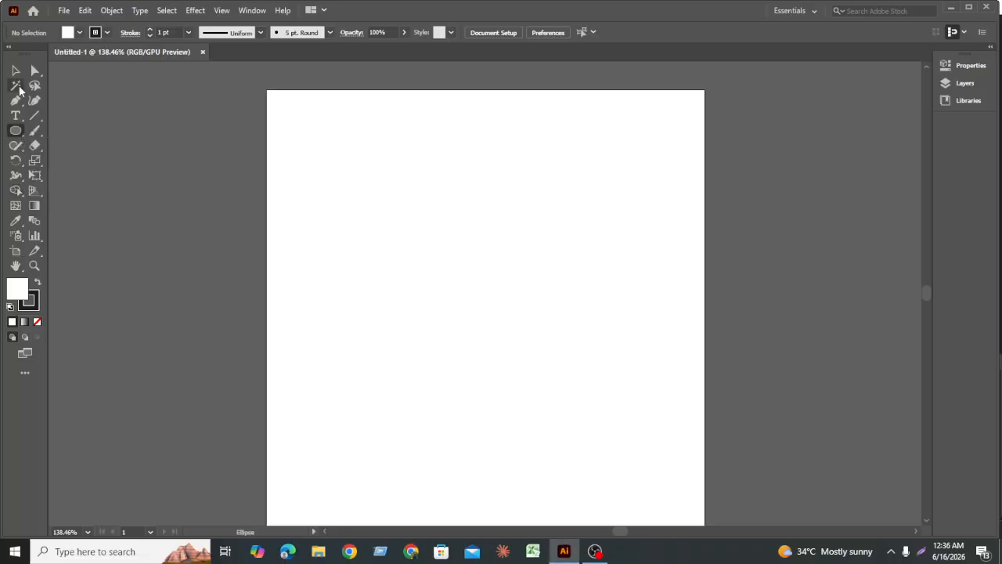
left_click(15, 71)
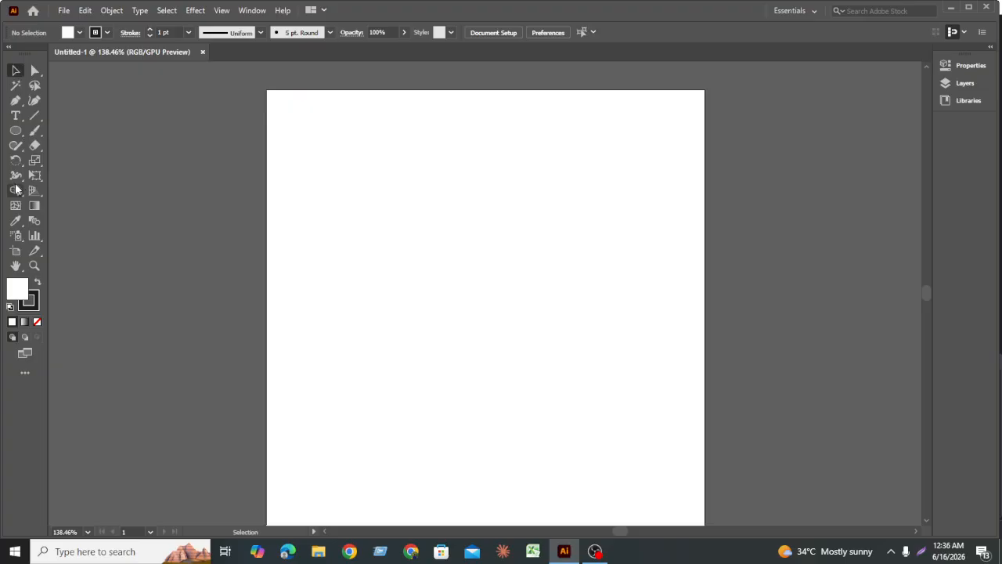
Draw a straight line sloping down to the right in the middle of the artboard and deselect it.
left_click(35, 115)
left_click_drag(468, 219, 577, 362)
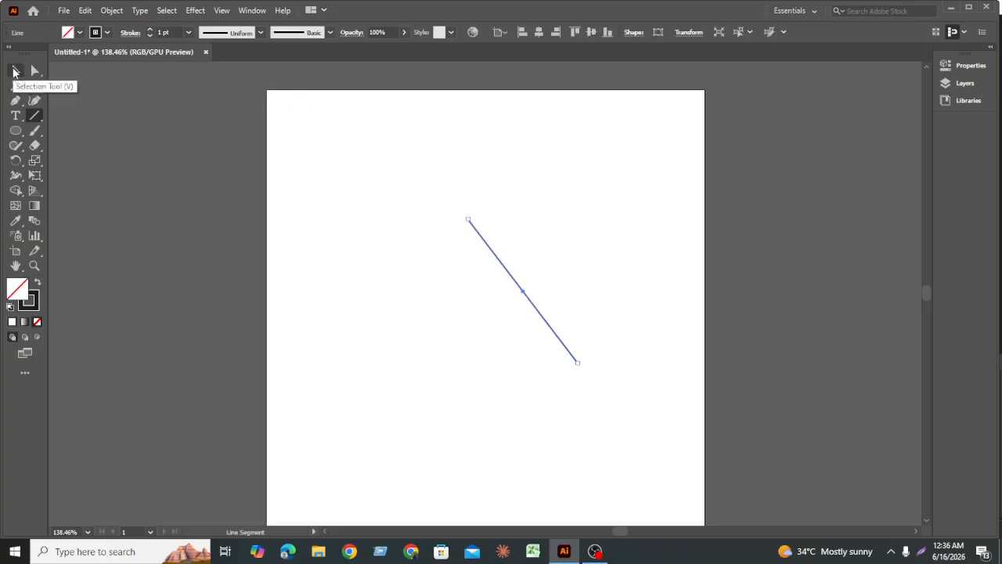
left_click(15, 71)
left_click(610, 390)
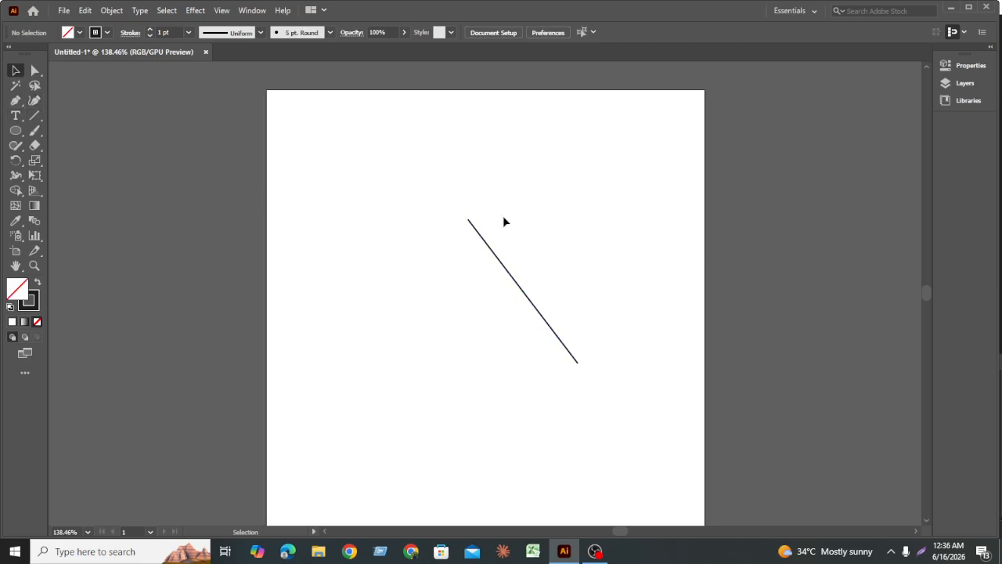
Draw two more straight lines that cross the first and each other, forming a triangle with overlapping ends.
left_click(35, 116)
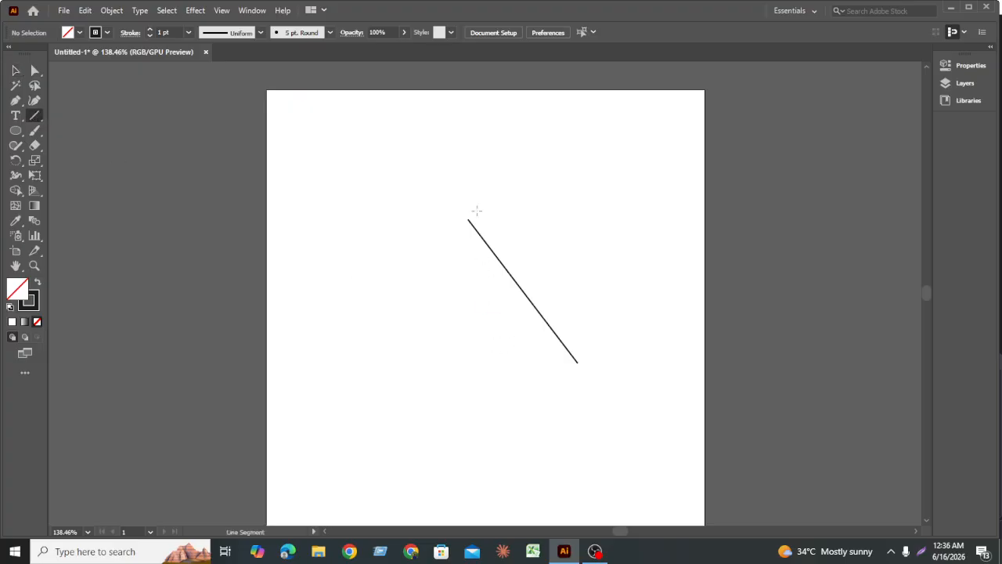
mouse_move(476, 211)
left_mouse_down()
mouse_move(407, 394)
mouse_move(389, 386)
mouse_move(599, 347)
left_mouse_up()
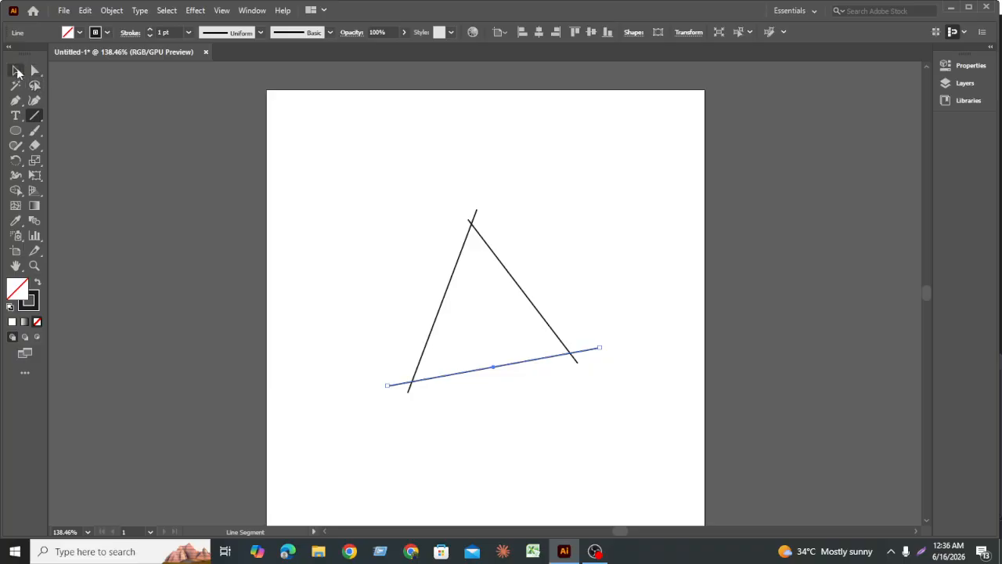
left_click(16, 71)
left_click(532, 262)
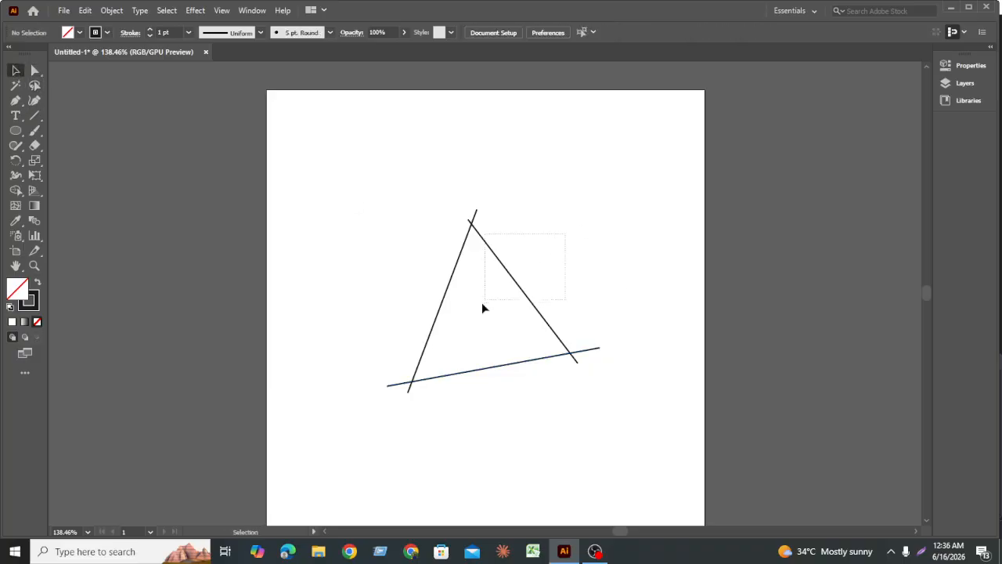
left_click_drag(483, 304, 481, 304)
left_click(409, 270)
Move the triangle's right-hand line up and left so that it stops short of the base line.
scroll(462, 234, "up", 4)
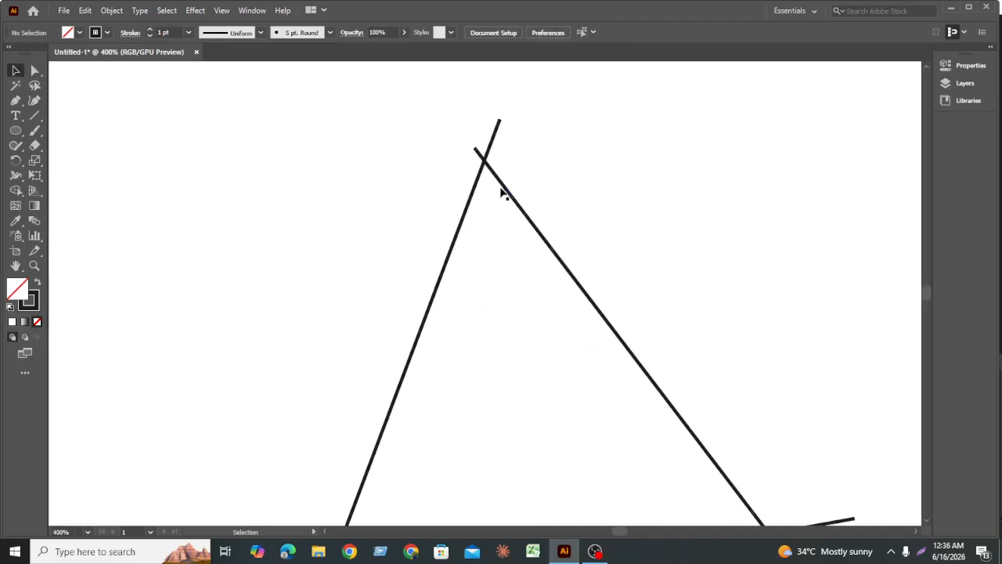
scroll(487, 200, "down", 4)
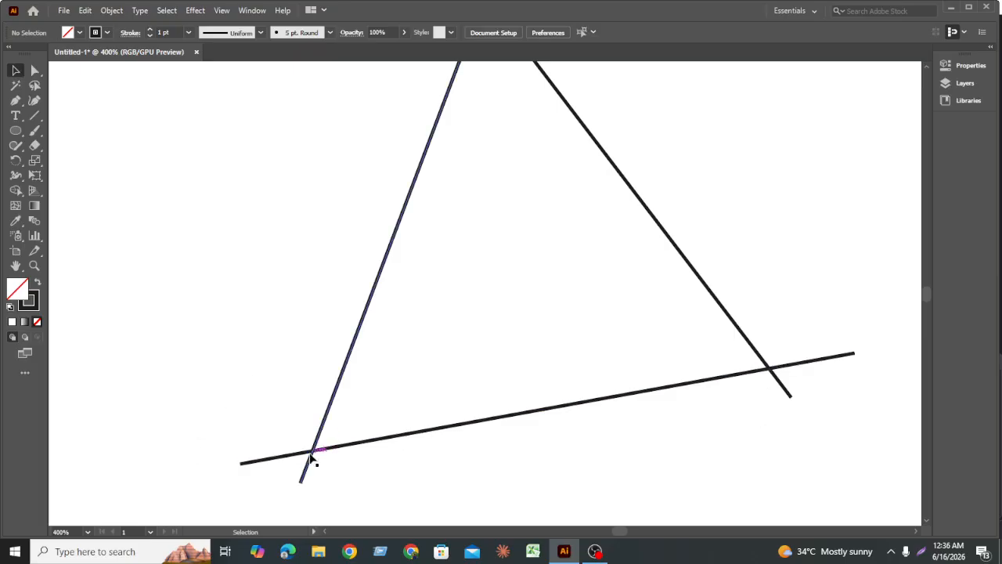
scroll(493, 368, "down", 3)
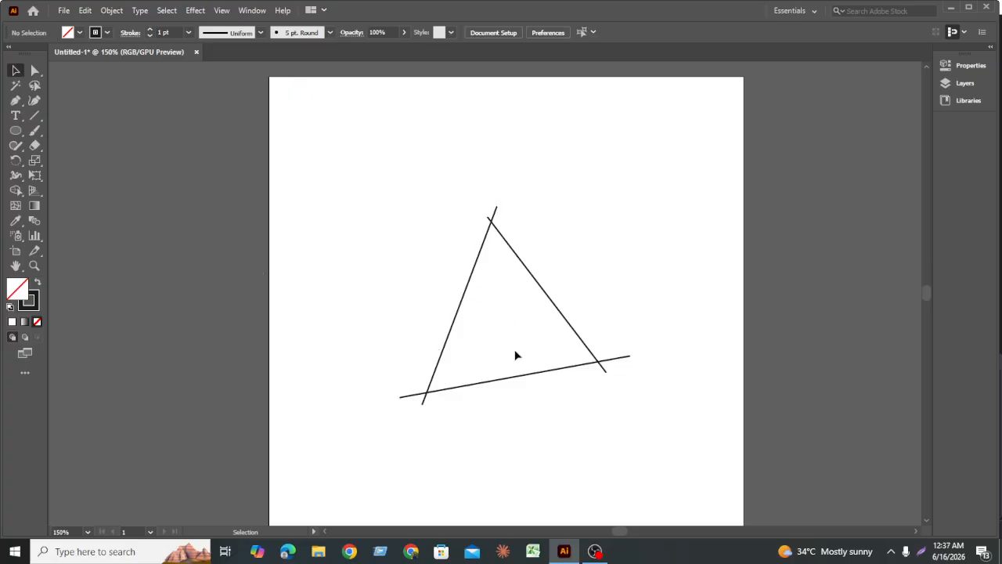
left_click_drag(574, 332, 556, 306)
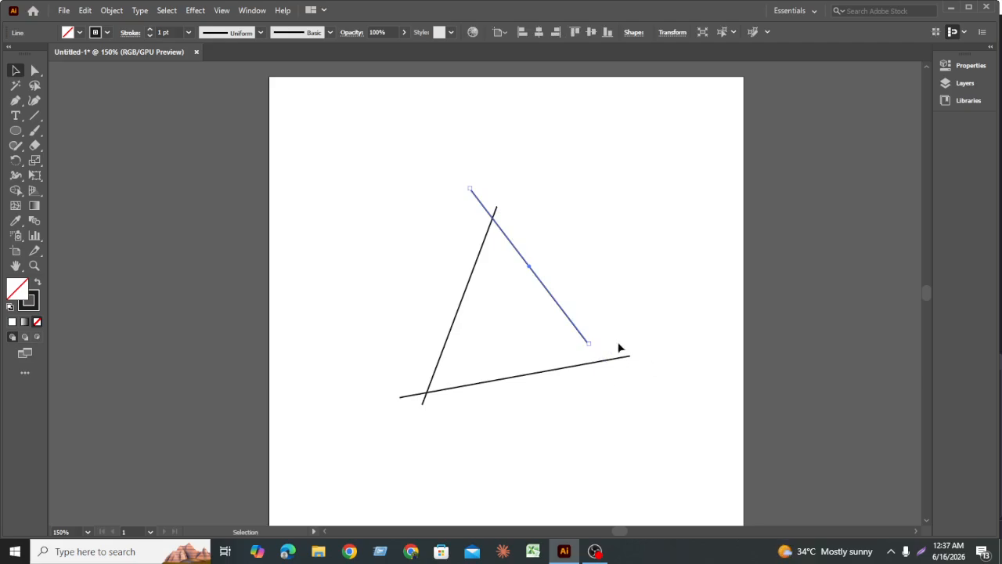
scroll(619, 344, "up", 3)
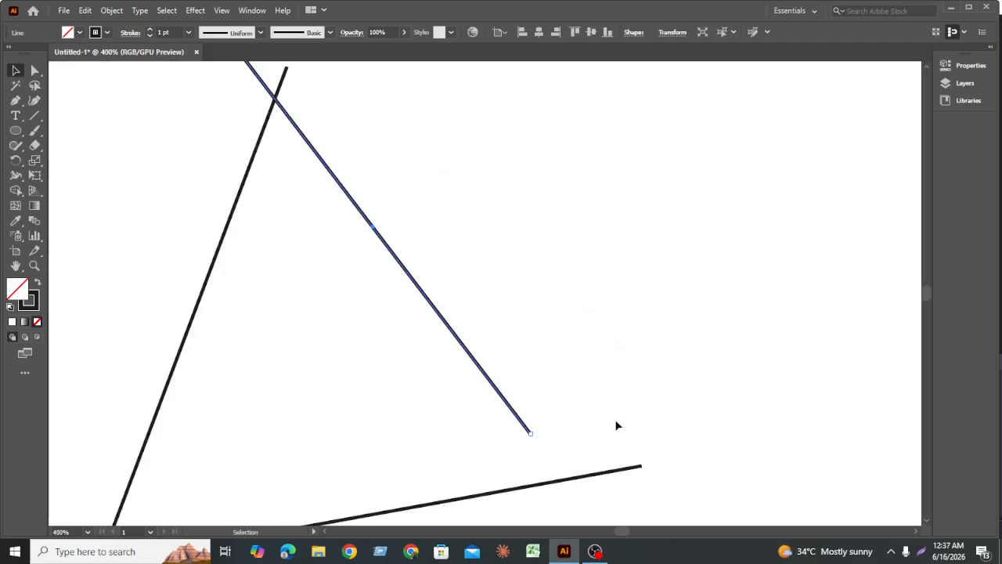
scroll(605, 380, "down", 4)
scroll(551, 361, "up", 3)
scroll(621, 334, "down", 1)
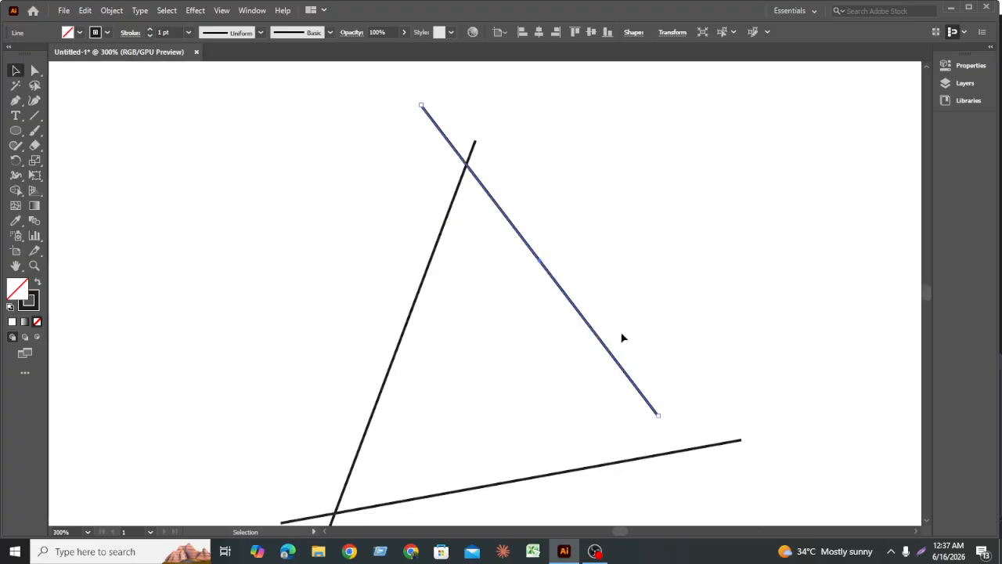
scroll(623, 338, "down", 1)
scroll(625, 306, "down", 1)
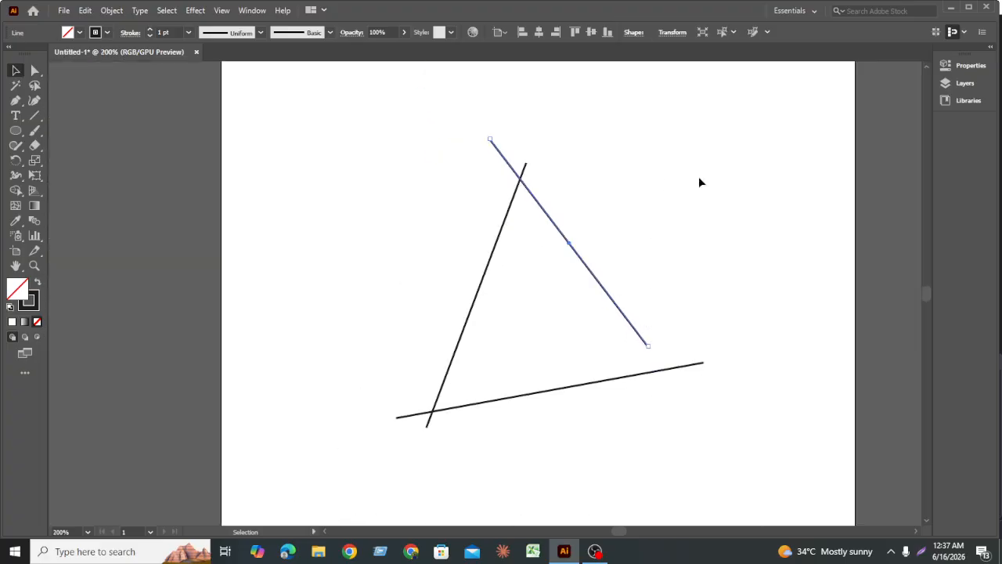
Duplicate all three lines and place the copy beside the original on its right.
left_click_drag(733, 172, 326, 495)
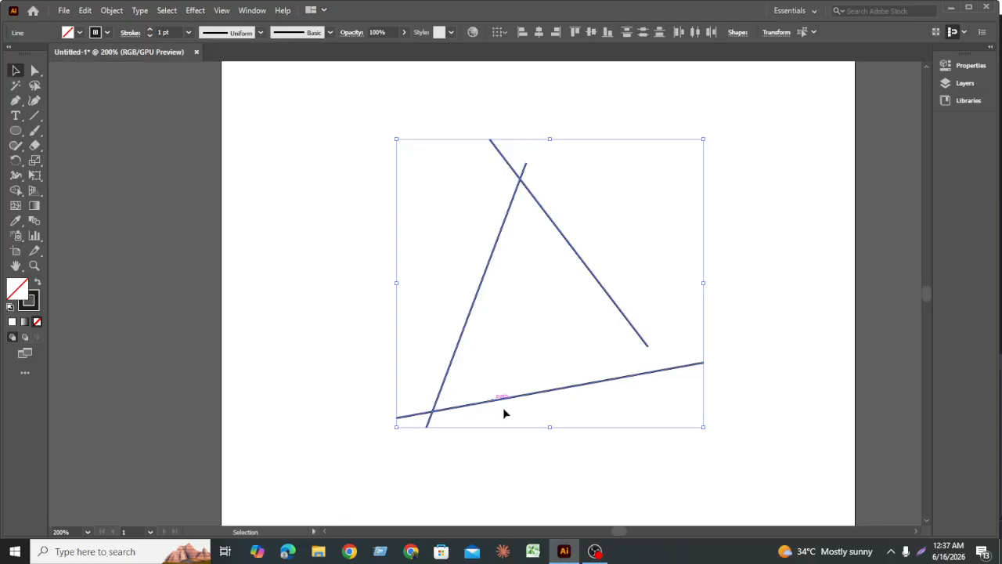
left_click_drag(531, 401, 740, 394)
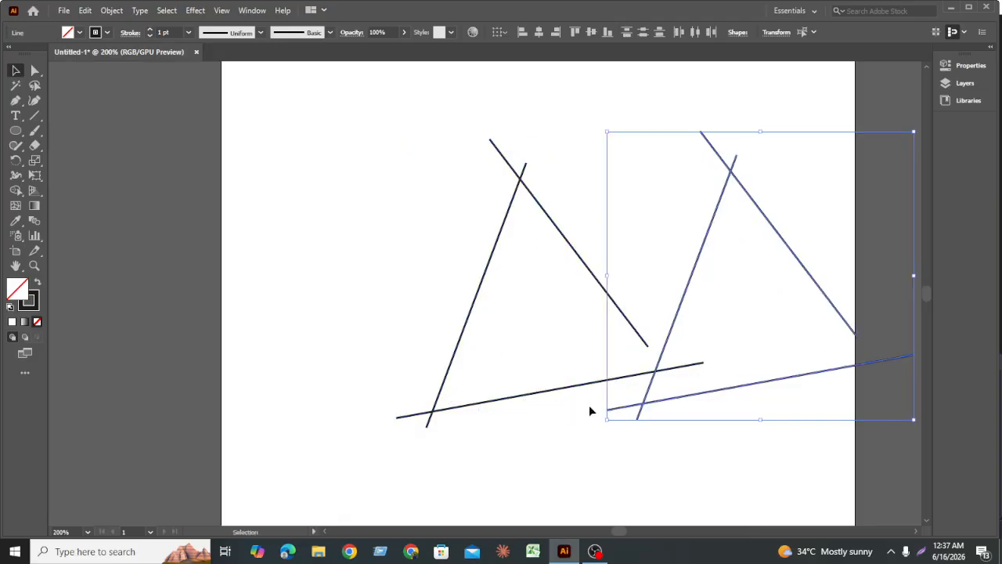
left_click_drag(590, 410, 470, 382)
left_click(272, 144)
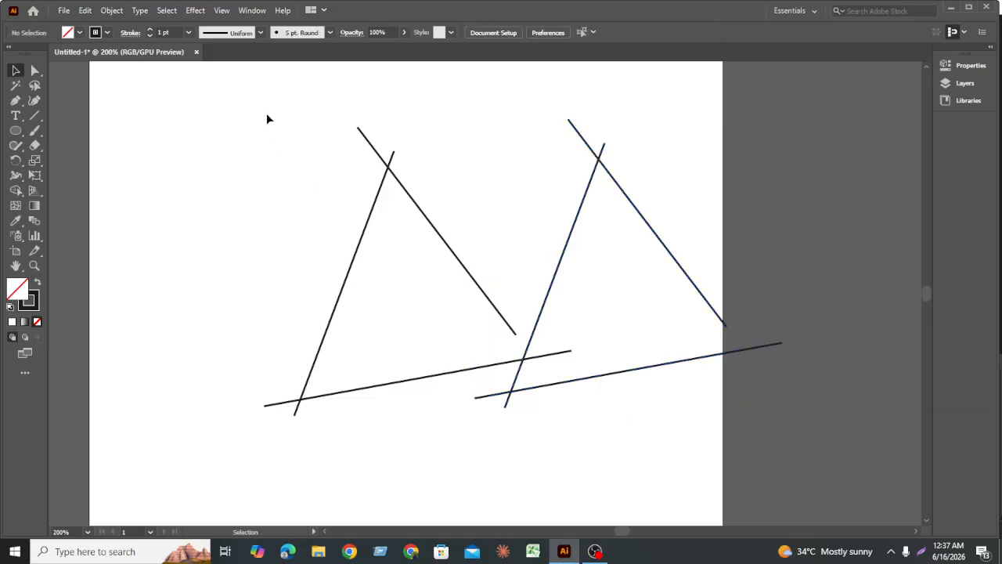
Move the original three lines left, clear of the copy, and shift their right-hand line down to cross the base line.
left_click_drag(267, 119, 442, 426)
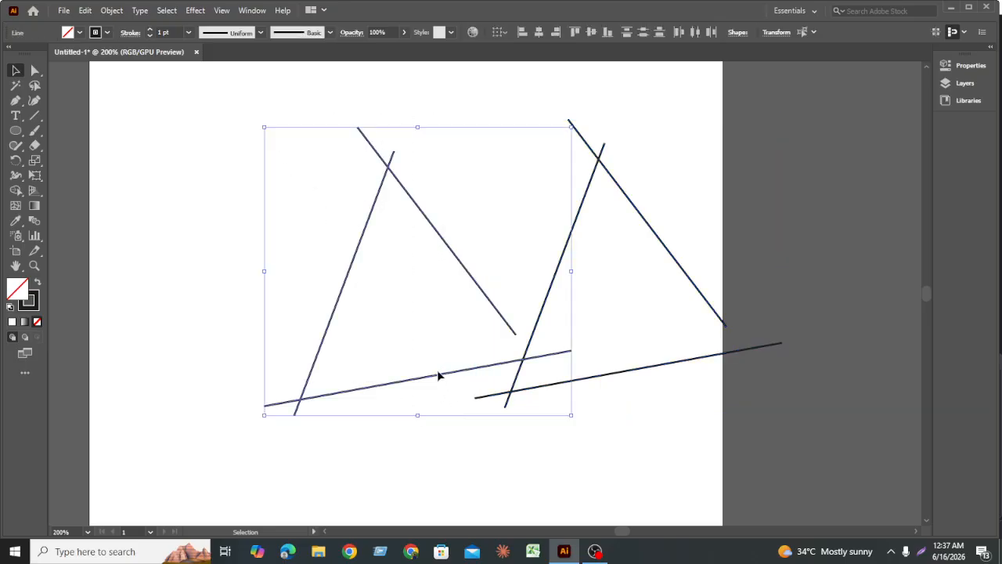
left_click(368, 384)
left_click_drag(290, 114, 326, 384)
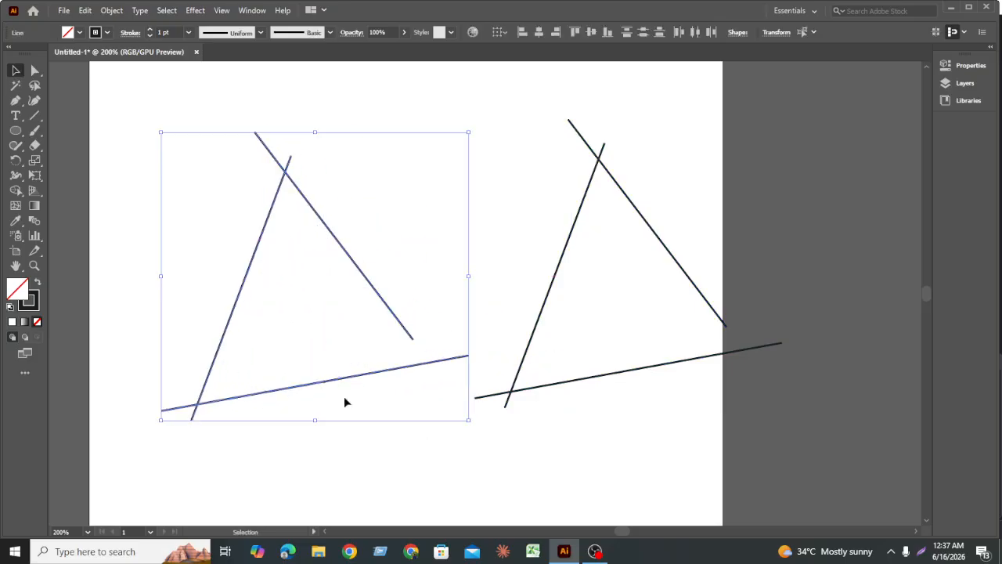
left_click(384, 416)
left_click_drag(195, 125, 386, 468)
left_click(381, 378)
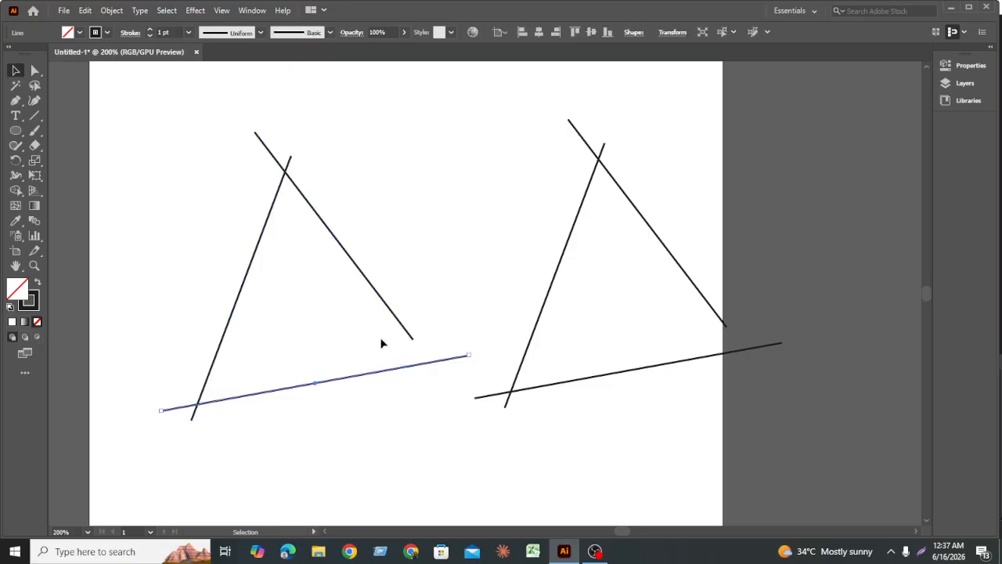
left_click_drag(170, 131, 381, 464)
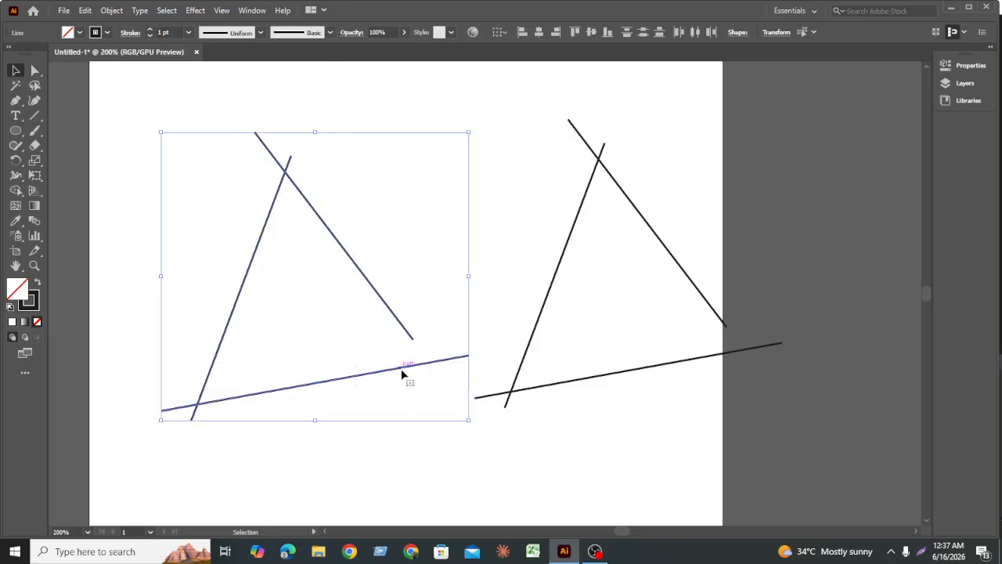
left_click_drag(404, 375, 380, 394)
left_click(488, 248)
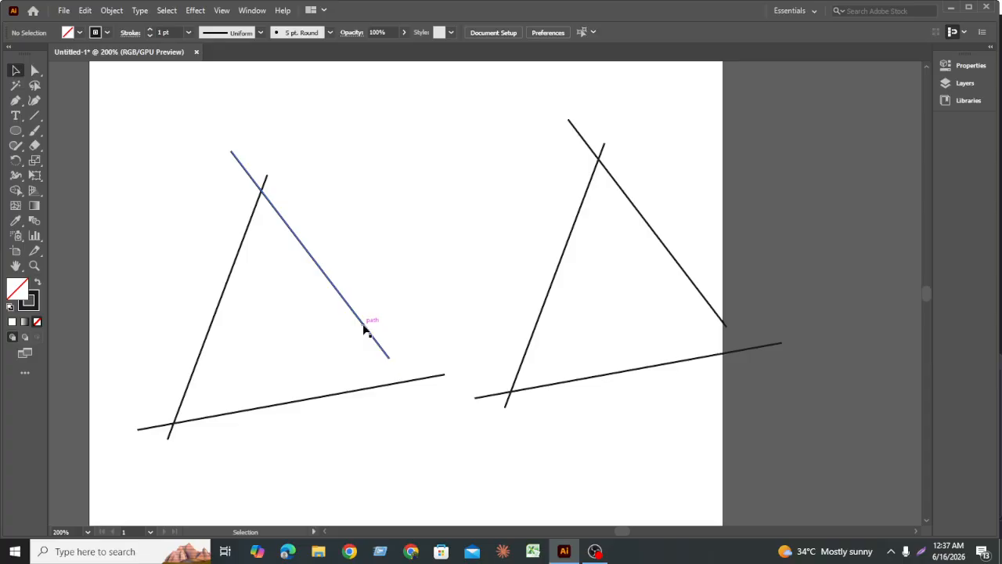
left_click_drag(371, 339, 381, 361)
left_click(430, 277)
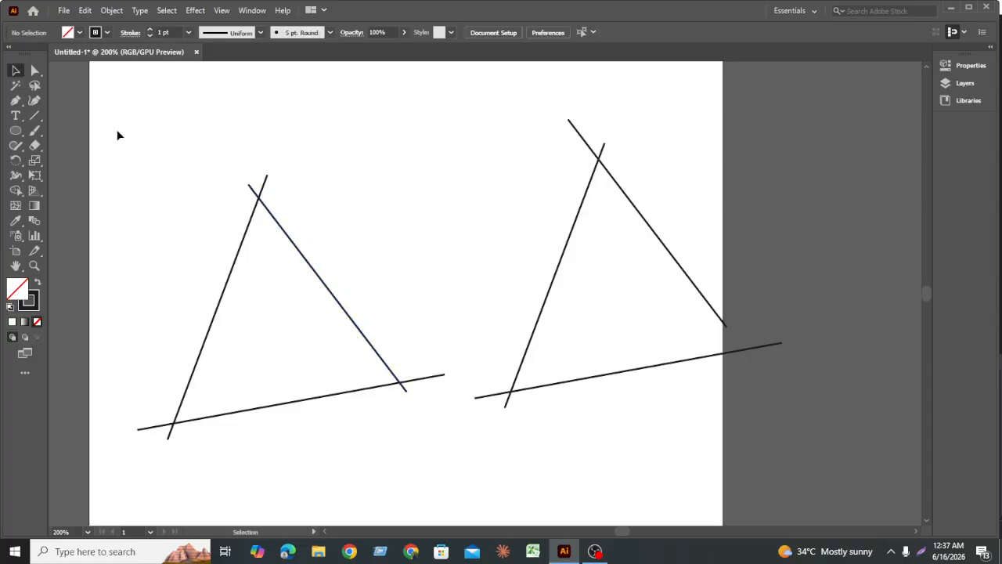
Turn the area enclosed by the original three crossing lines into a shape with the Shape Builder tool.
left_click_drag(141, 177, 430, 472)
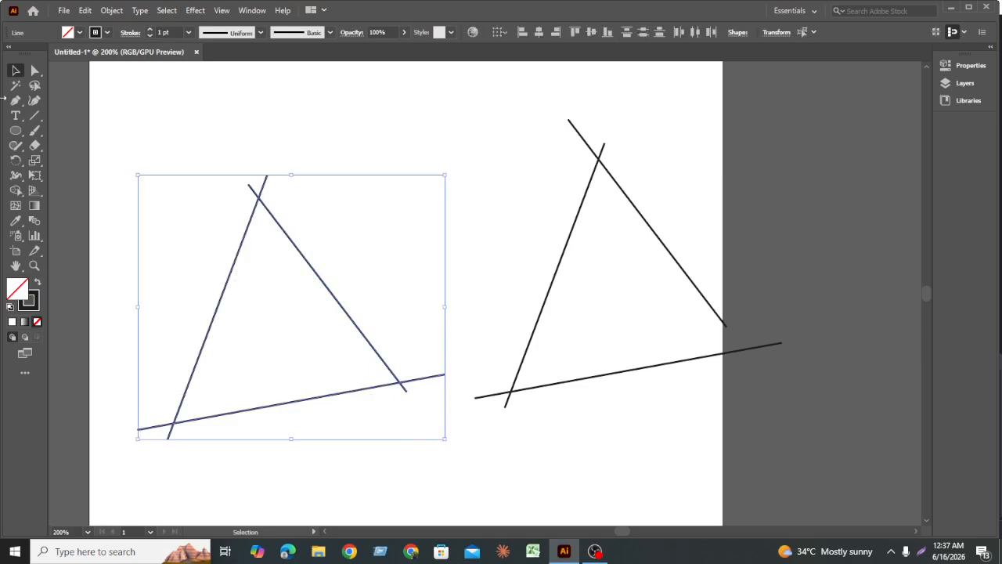
left_click(16, 190)
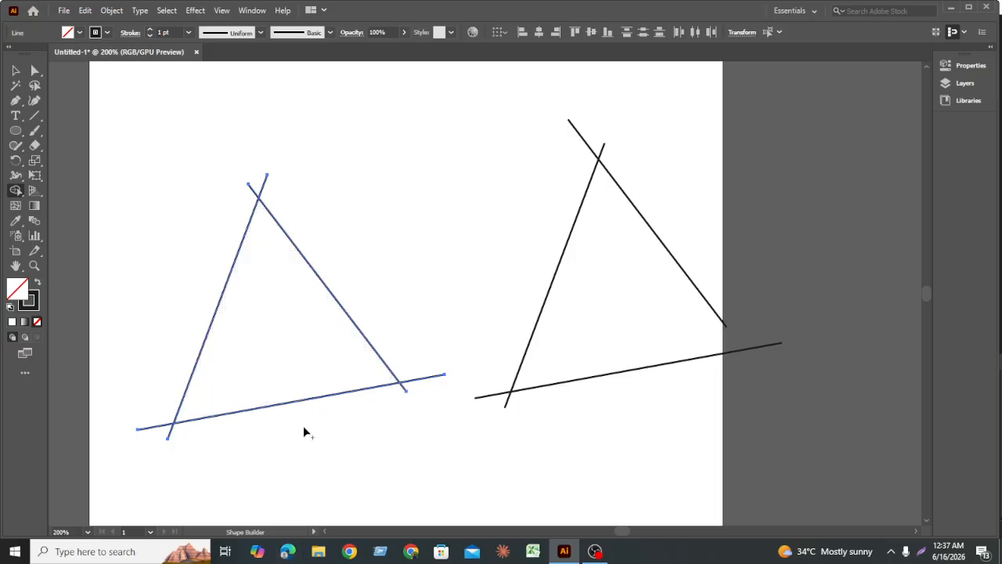
left_click(275, 323)
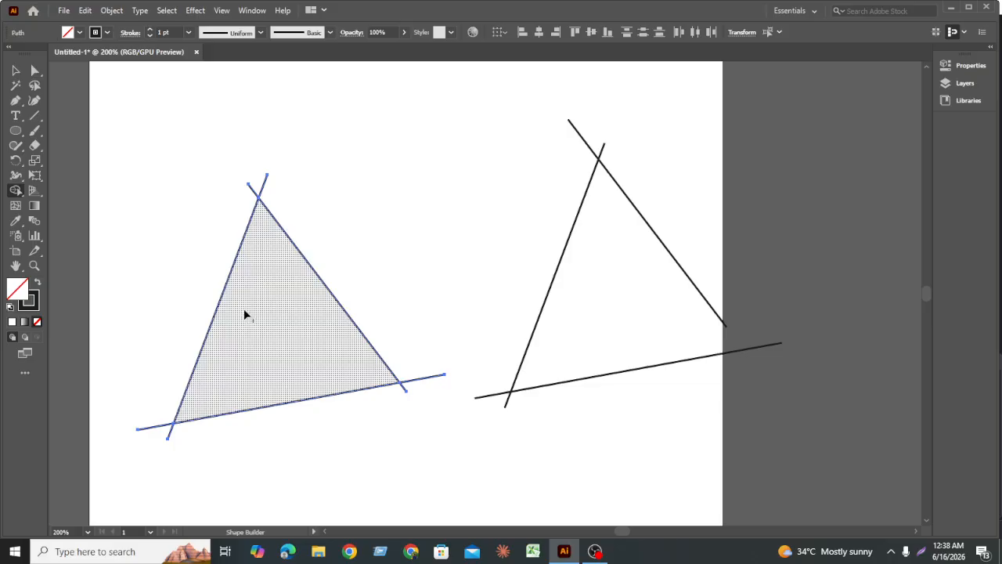
Select the copied three lines with the open corner and check them with the Shape Builder tool.
left_click(15, 69)
scroll(337, 259, "right", 3)
scroll(336, 260, "down", 1)
scroll(449, 313, "up", 2)
scroll(449, 313, "right", 1)
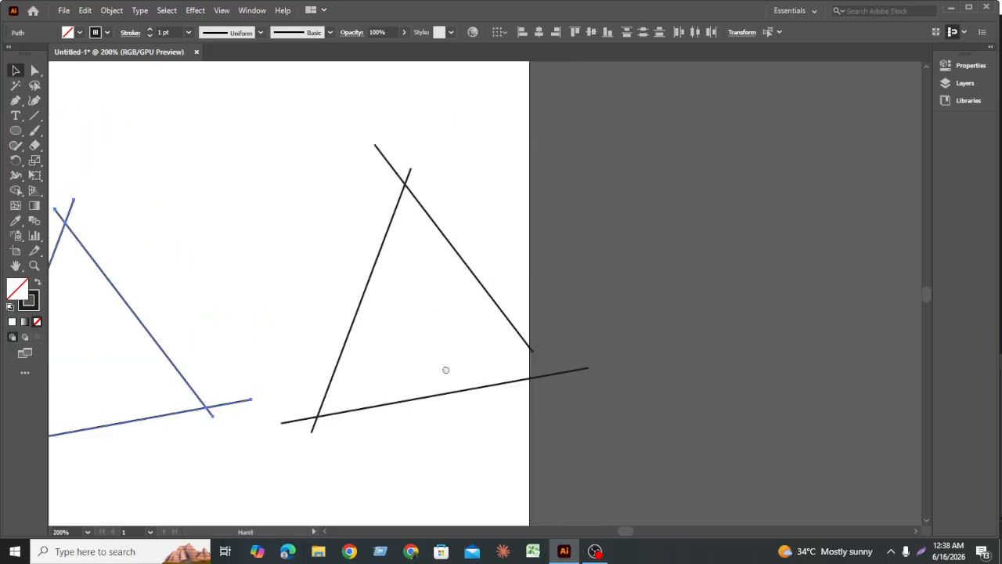
left_click_drag(313, 127, 572, 470)
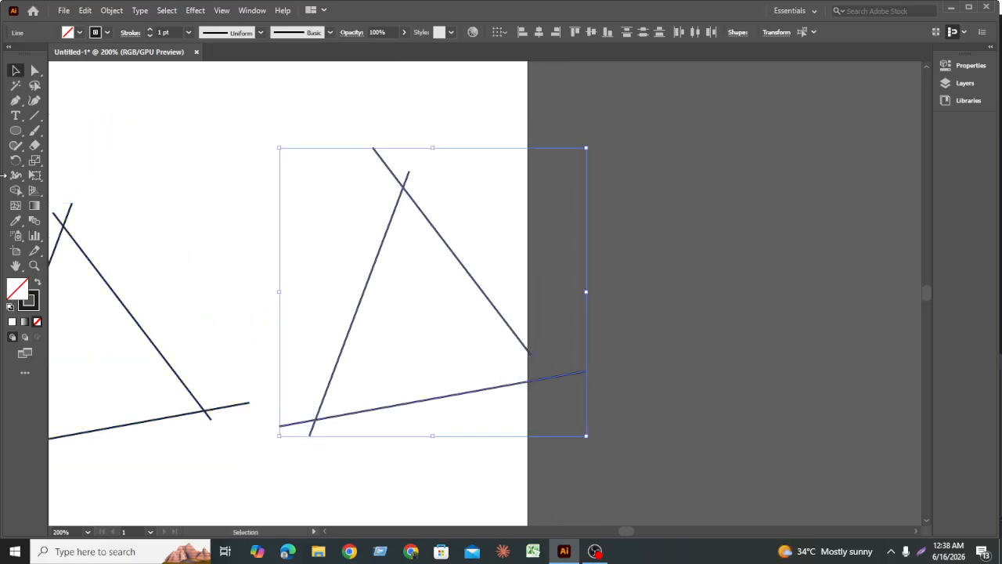
left_click(16, 191)
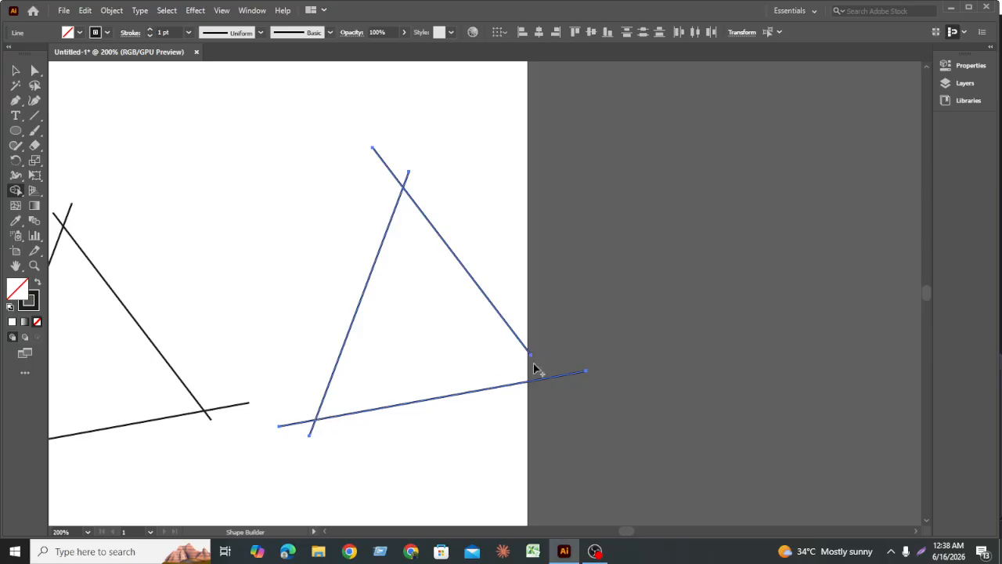
Select the three original crossing lines and turn their enclosed area into a shape with the Shape Builder tool.
left_click_drag(268, 323, 674, 276)
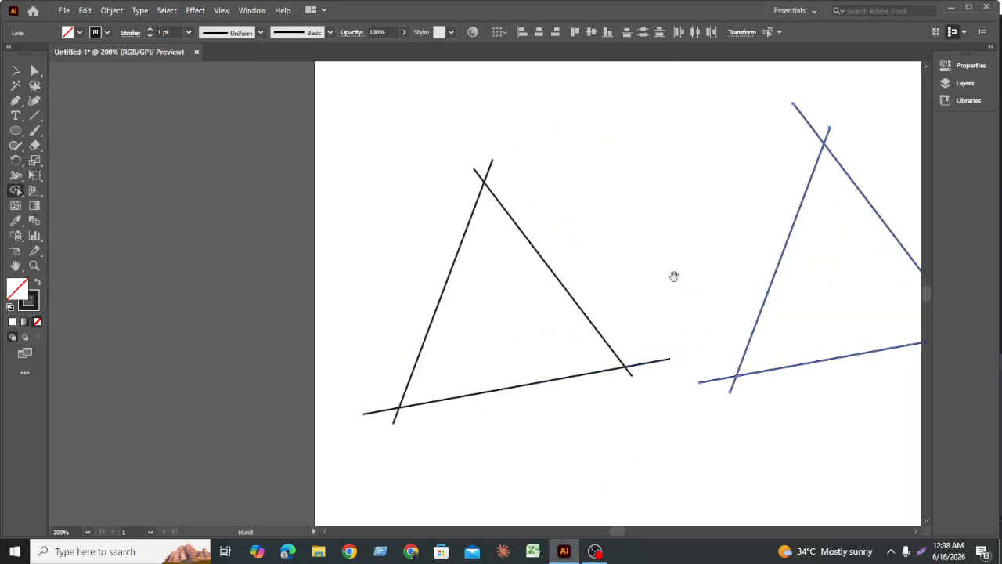
left_click(16, 70)
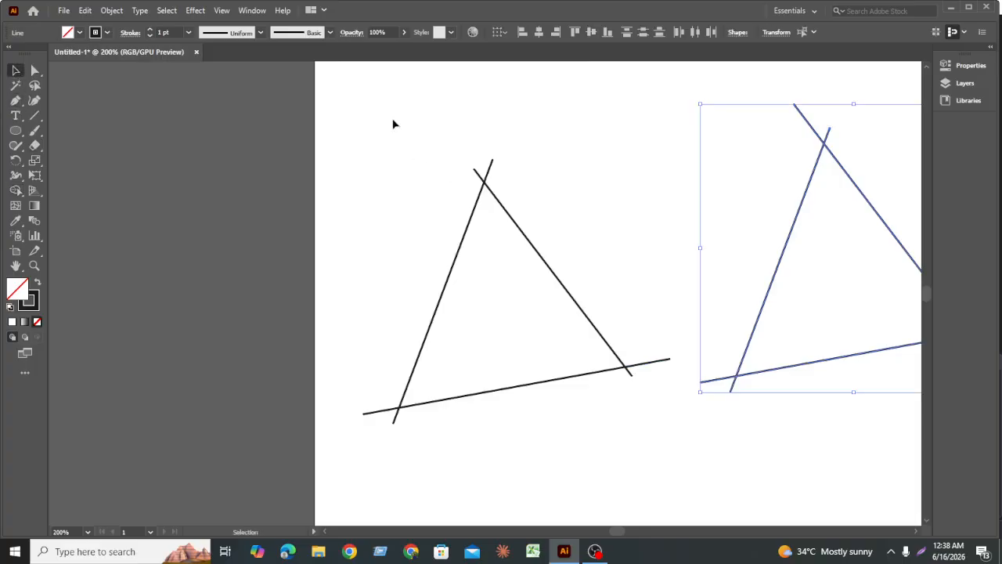
left_click(620, 444)
left_click(689, 221)
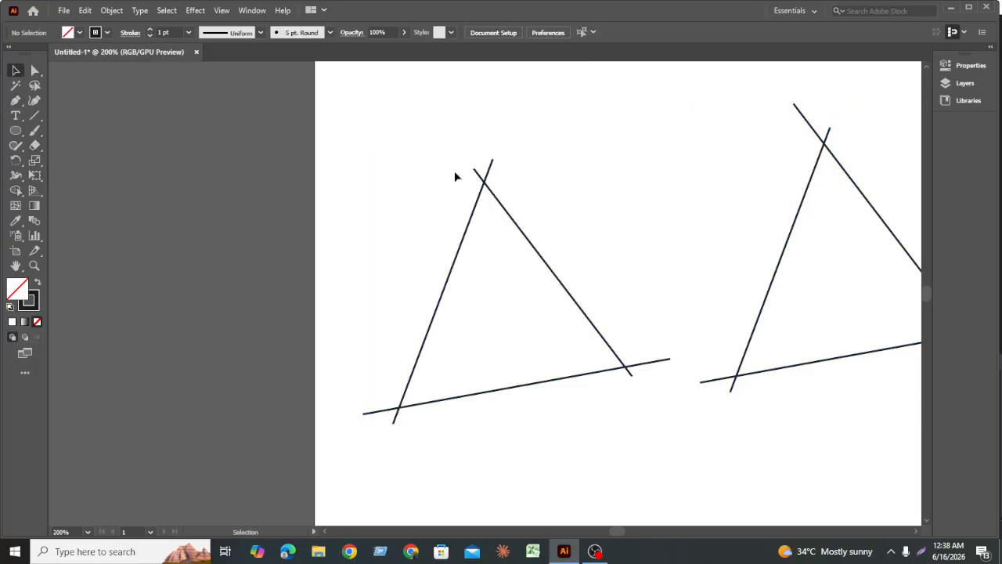
left_click_drag(355, 148, 666, 514)
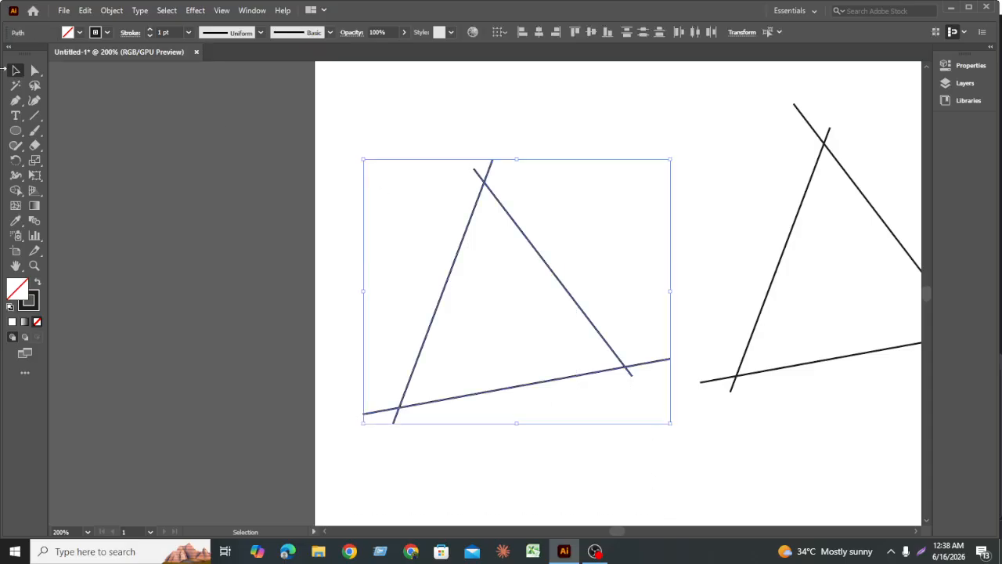
left_click(15, 190)
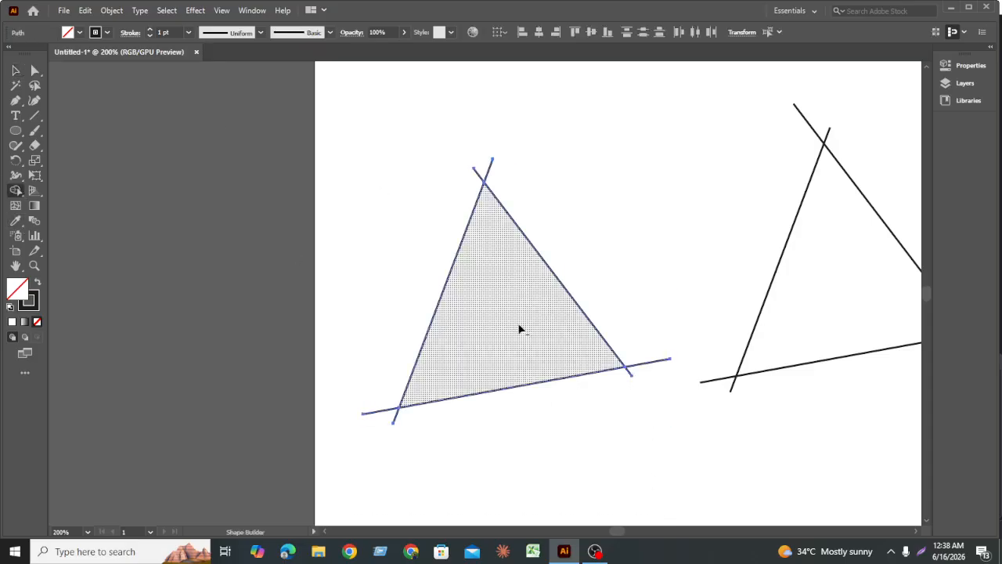
left_click(501, 307)
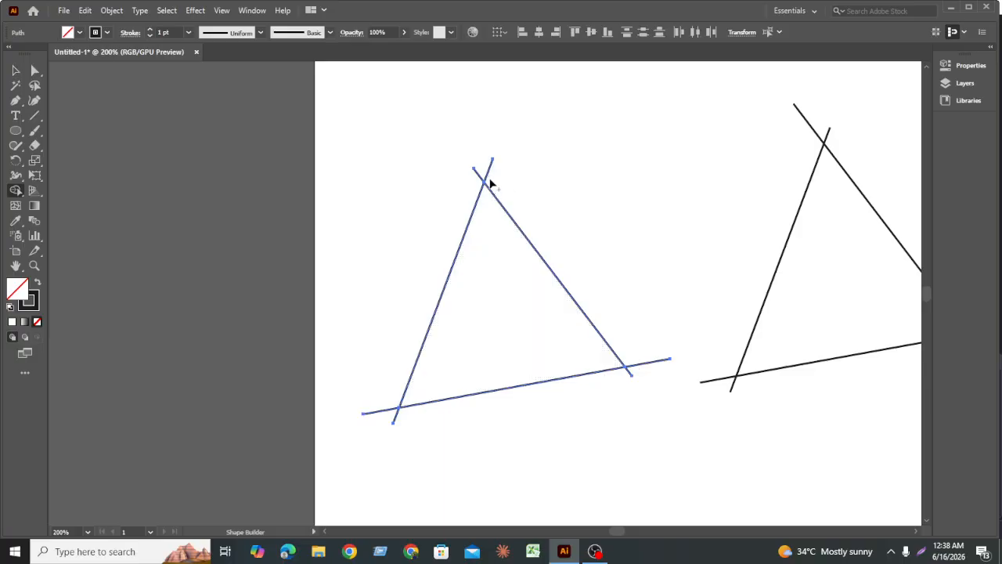
Remove the line ends sticking out past the triangle's three corners with Shape Builder, leaving a clean triangle.
key("ctrl+plus")
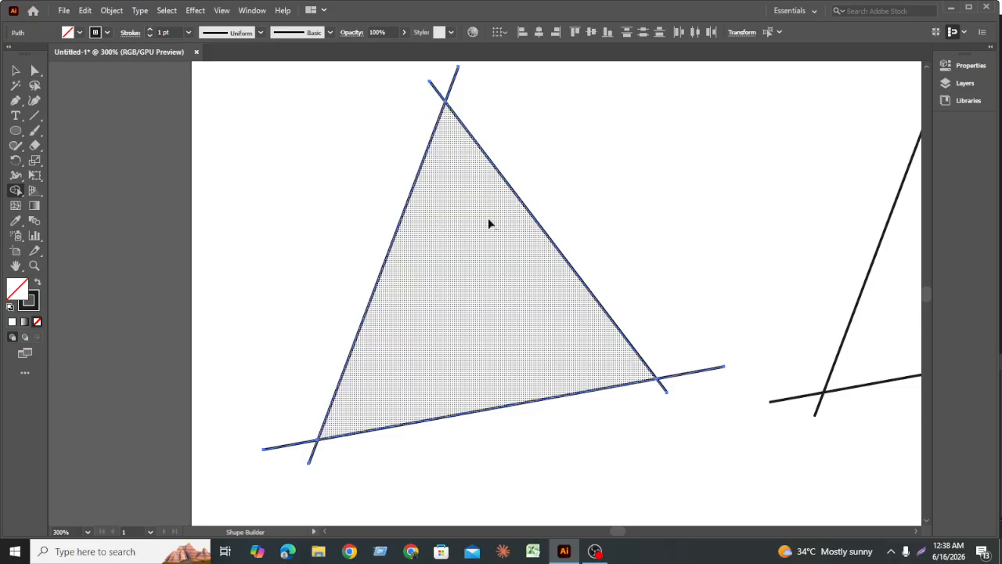
left_click(691, 373, "alt")
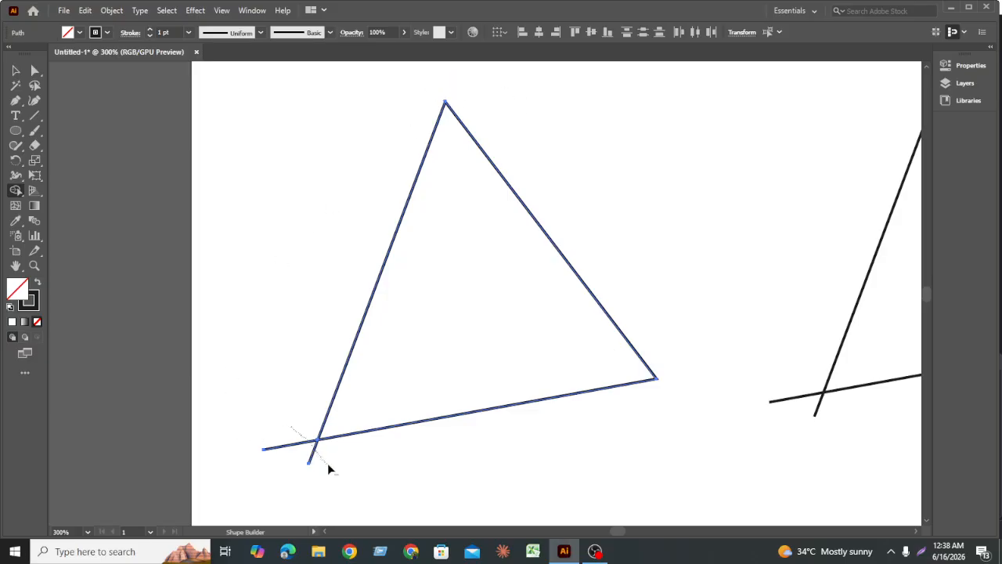
left_click_drag(327, 467, 329, 469)
left_click(16, 71)
left_click(576, 275)
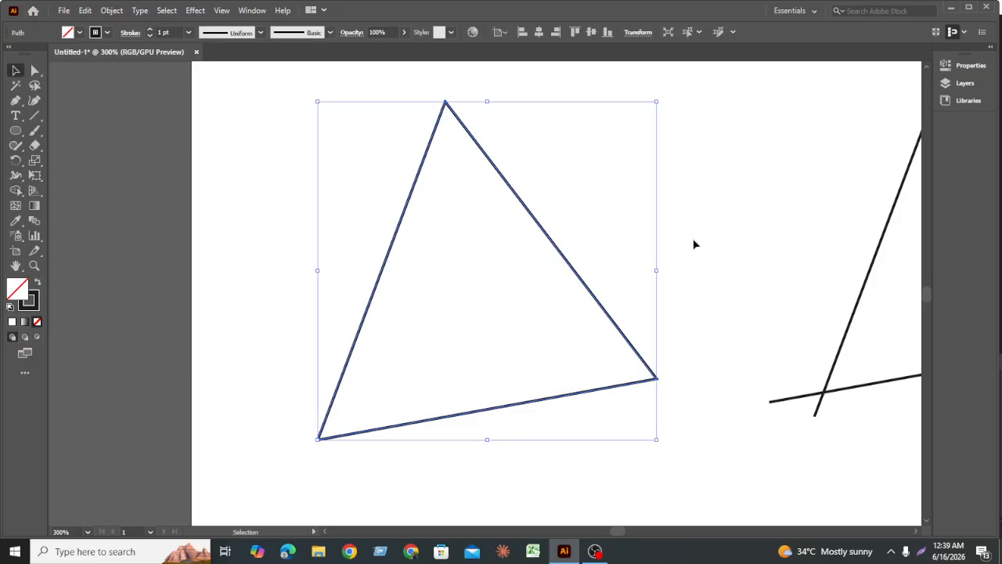
left_click(753, 249)
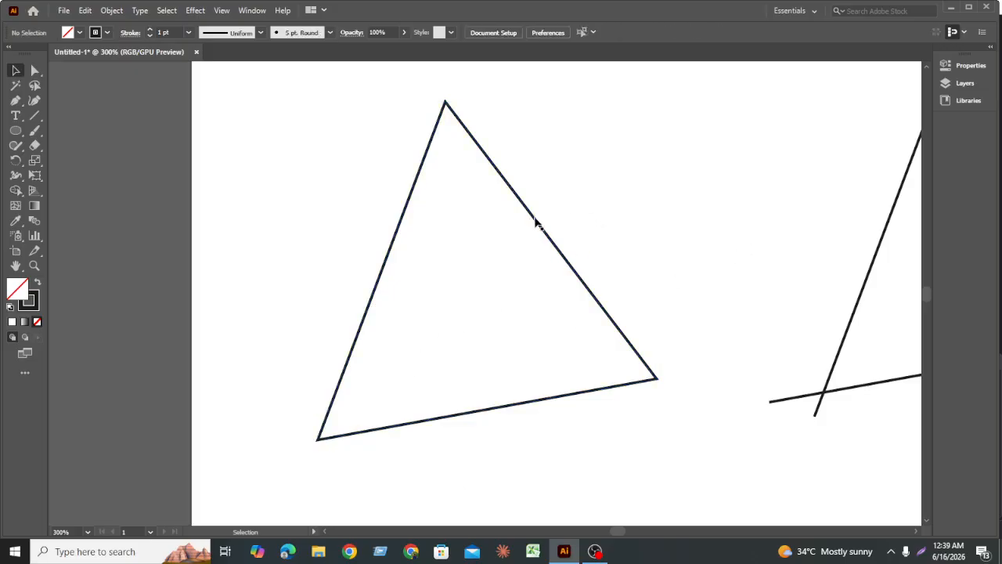
Remove the triangle's stroke and give it a solid 1D1D1B fill.
left_click_drag(653, 203, 388, 476)
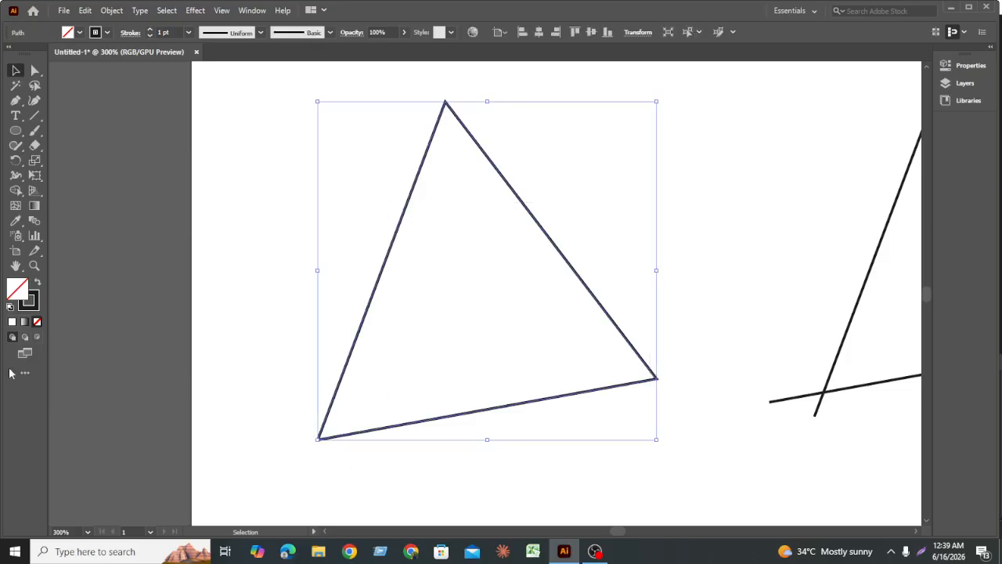
left_click(36, 311)
left_click(36, 321)
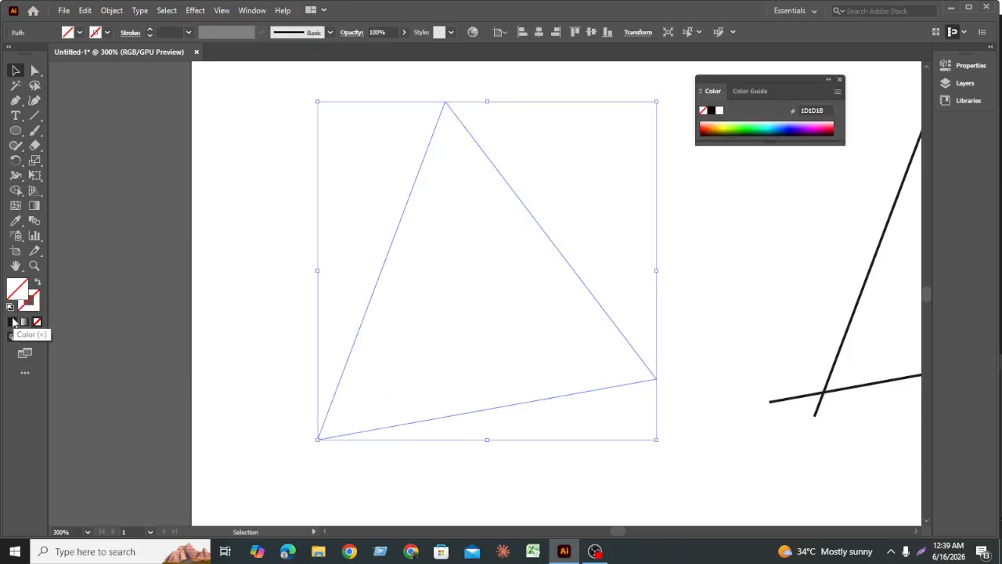
left_click(13, 322)
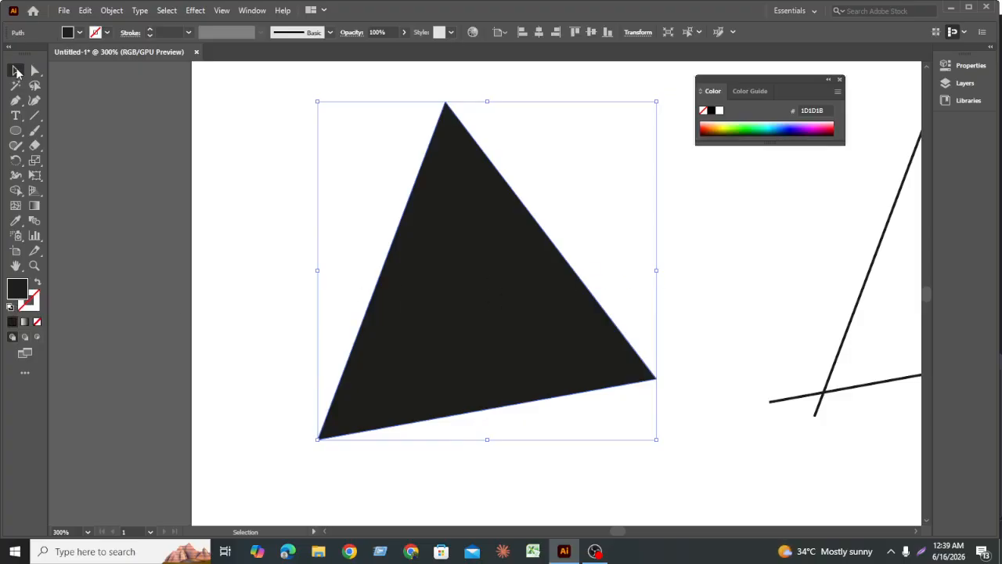
Move the filled triangle a short distance left, away from the copied lines, and deselect it.
left_click(17, 71)
left_click(347, 321)
left_click_drag(485, 336, 407, 349)
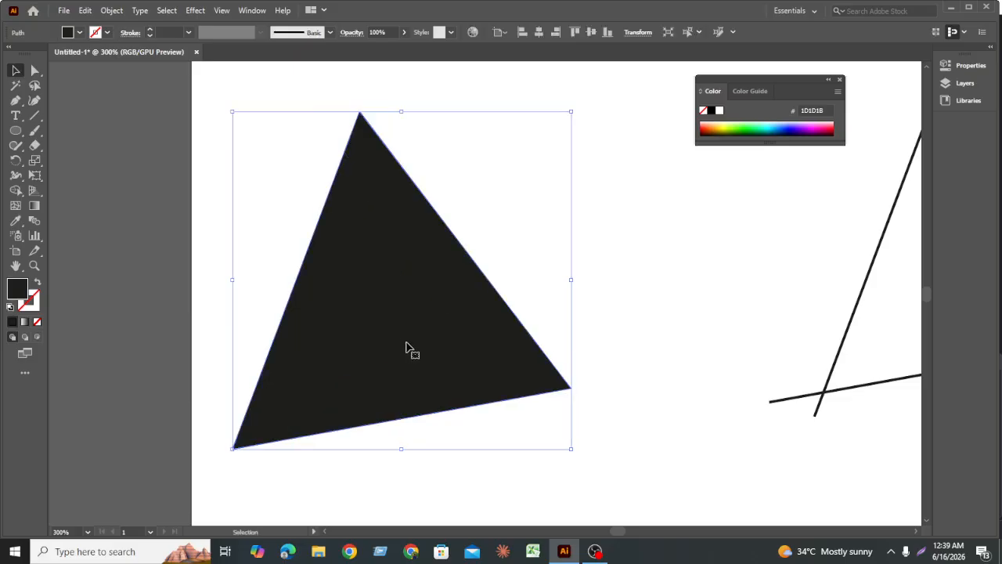
left_click(650, 349)
Clear the artboard by deleting the three copied lines and the black triangle.
scroll(633, 300, "down", 2)
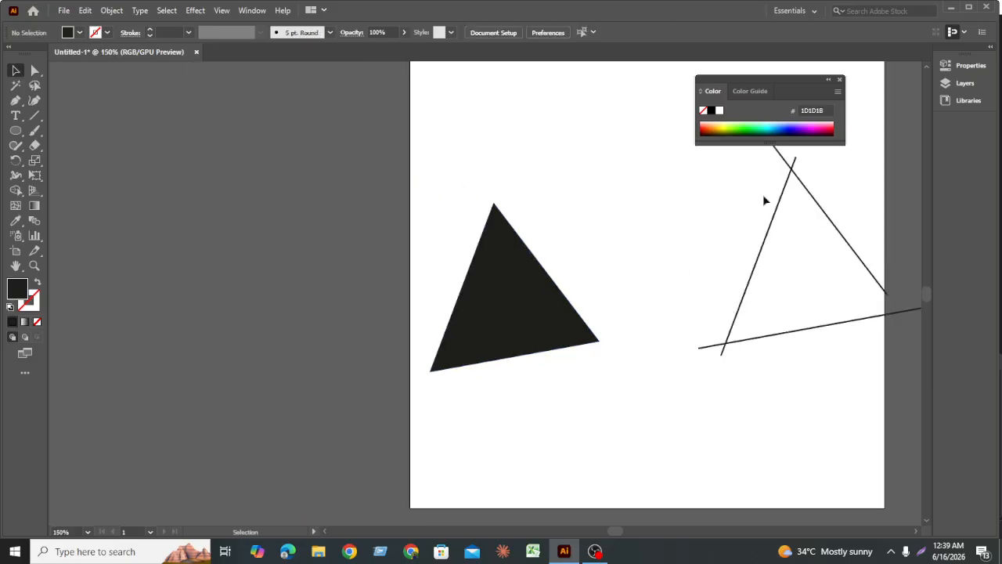
left_click_drag(764, 197, 861, 377)
key("Delete")
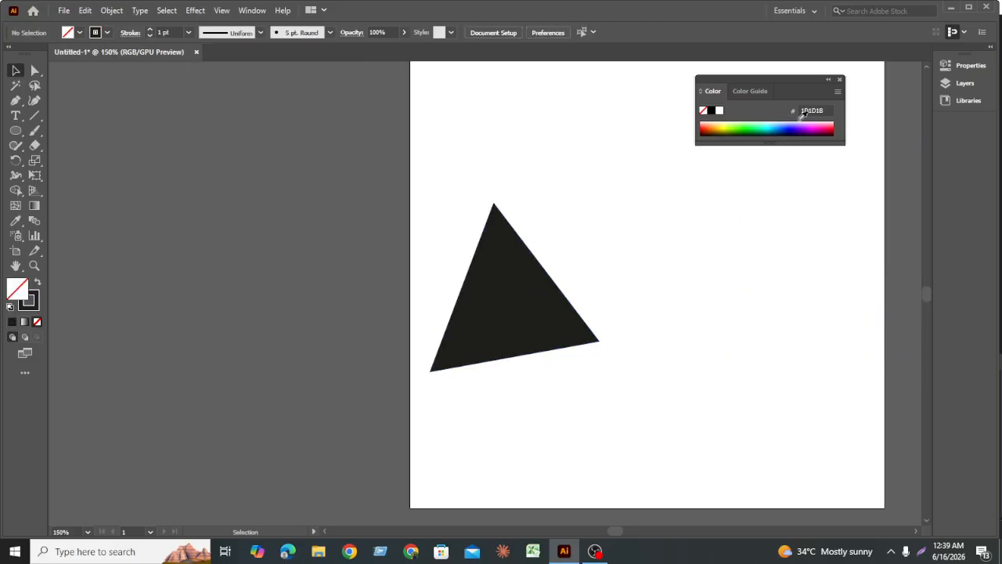
left_click(840, 81)
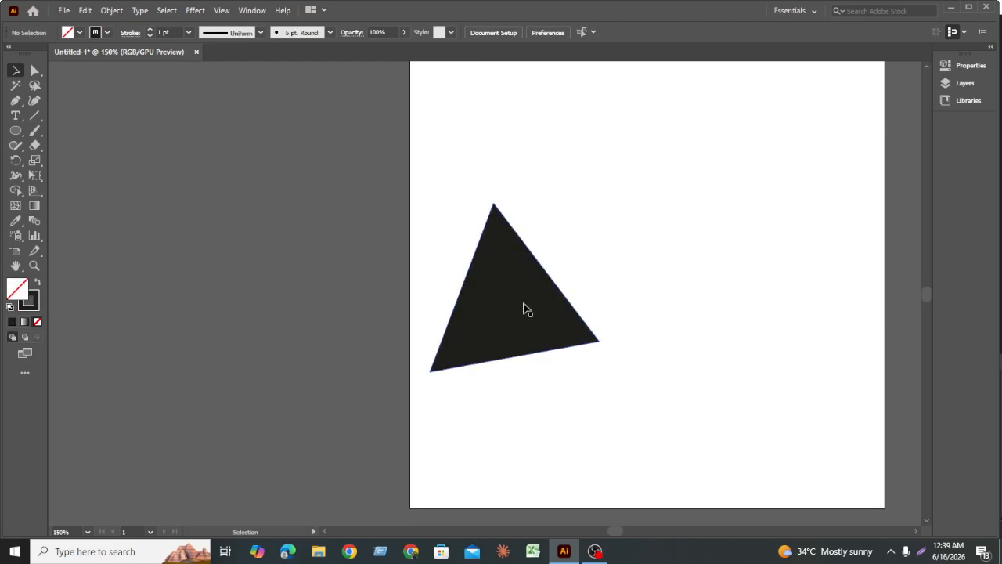
left_click_drag(601, 324, 309, 300)
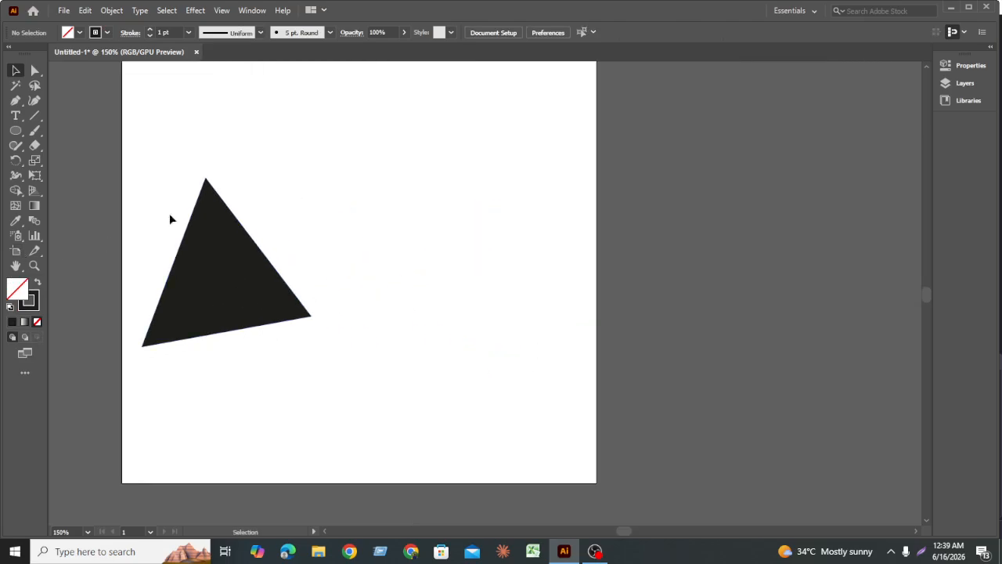
left_click_drag(216, 295, 520, 275)
key("Delete")
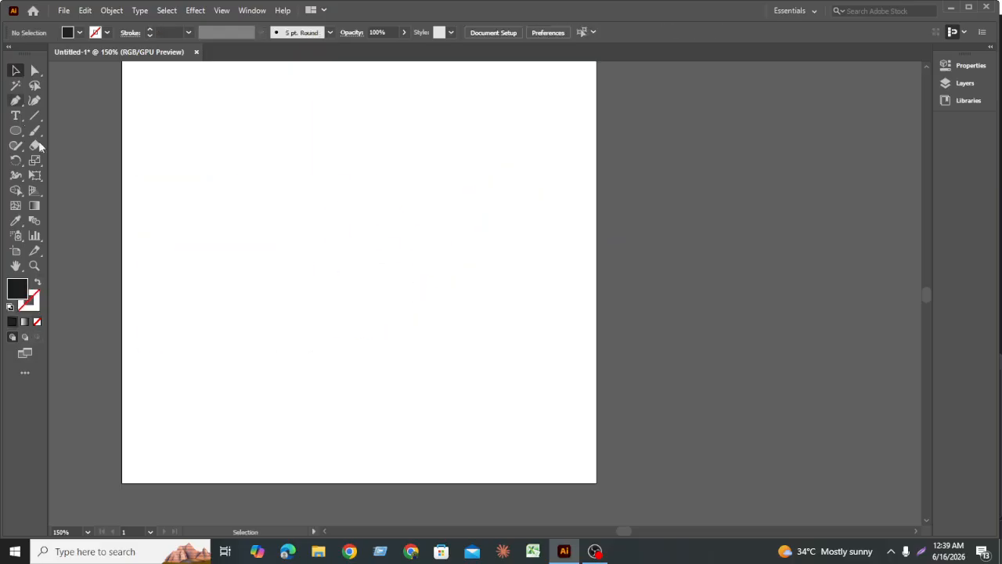
Draw a black circle about 122 px in diameter in the upper part of the artboard.
left_click_drag(15, 130, 84, 160)
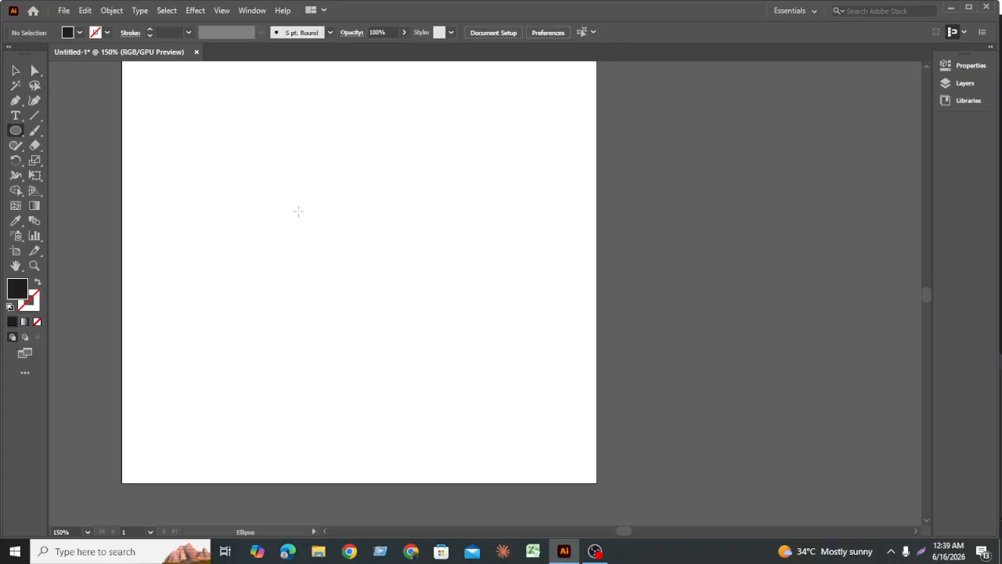
left_click_drag(298, 210, 369, 280)
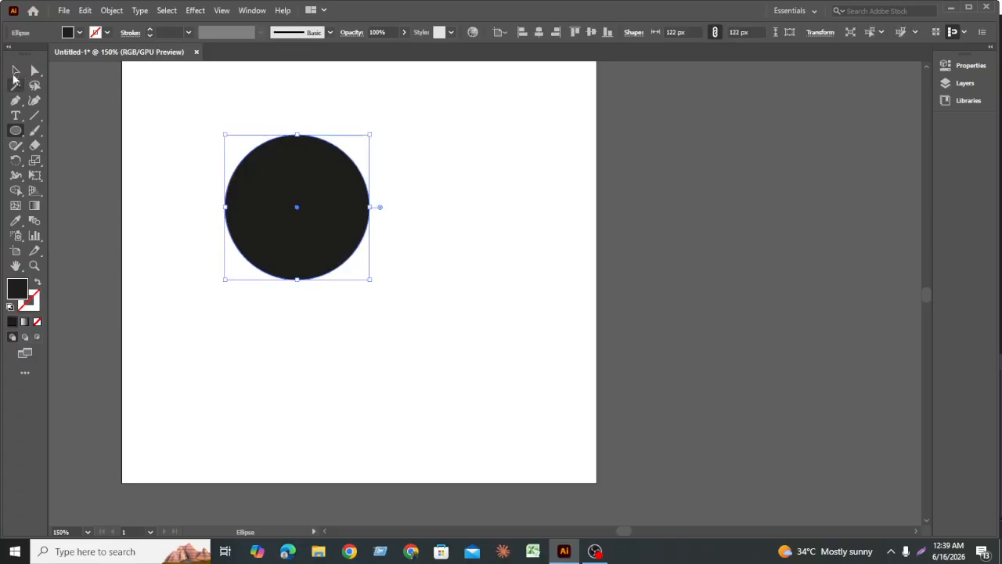
left_click(15, 71)
left_click(362, 344)
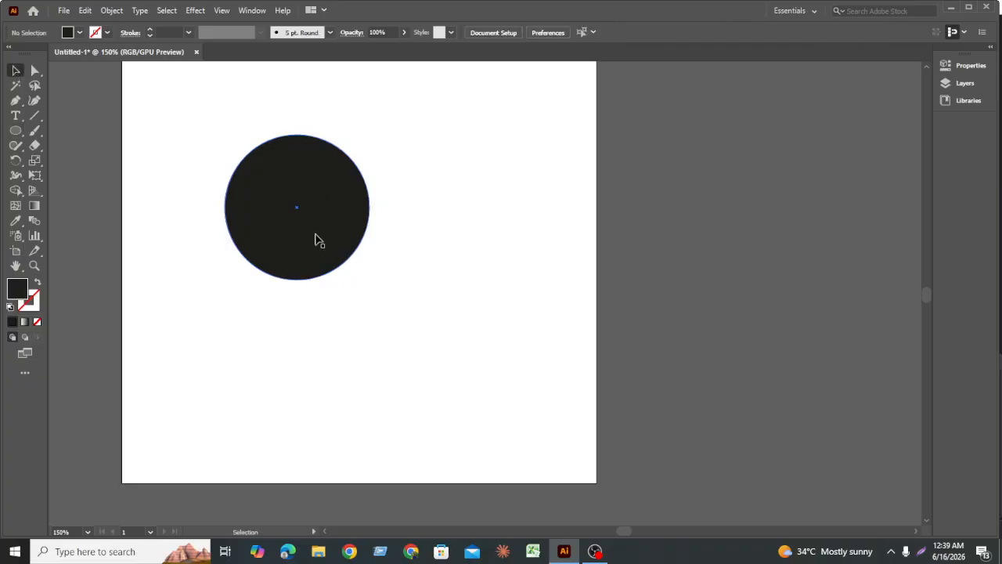
Duplicate the circle twice, placing both copies to the right so that they overlap the original.
left_click_drag(315, 239, 422, 264)
left_click_drag(400, 248, 379, 239)
left_click(251, 335)
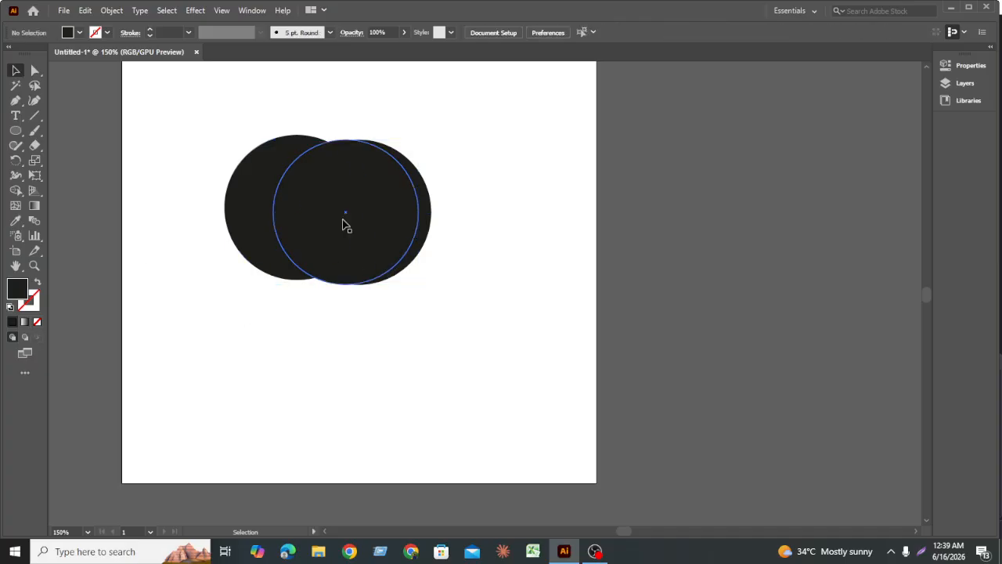
Fill the front circle copy with dark green 022D0D.
left_click(343, 225)
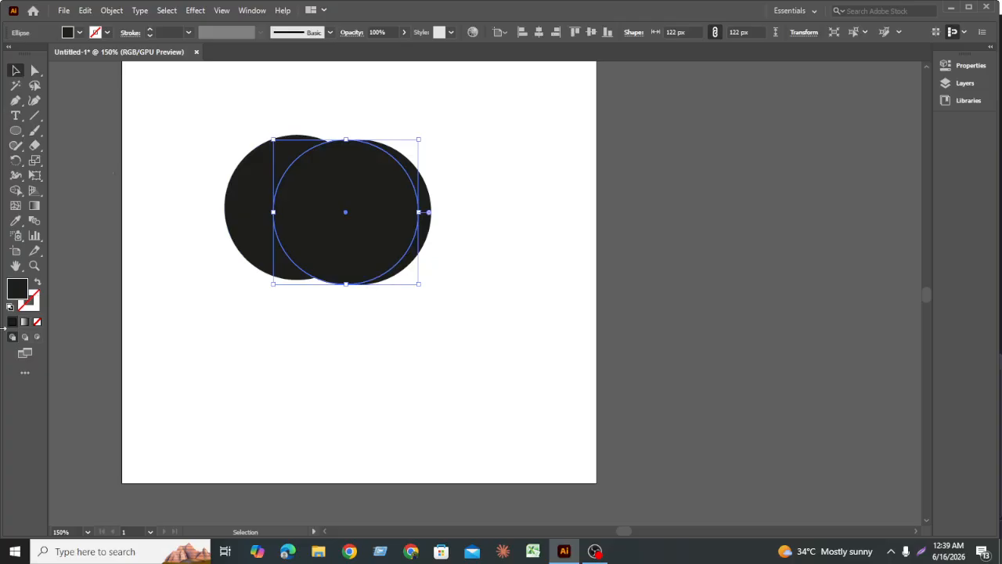
double_click(20, 292)
mouse_move(592, 325)
left_mouse_down()
mouse_move(642, 391)
mouse_move(635, 416)
left_mouse_up()
left_click(665, 364)
left_click_drag(664, 367, 667, 387)
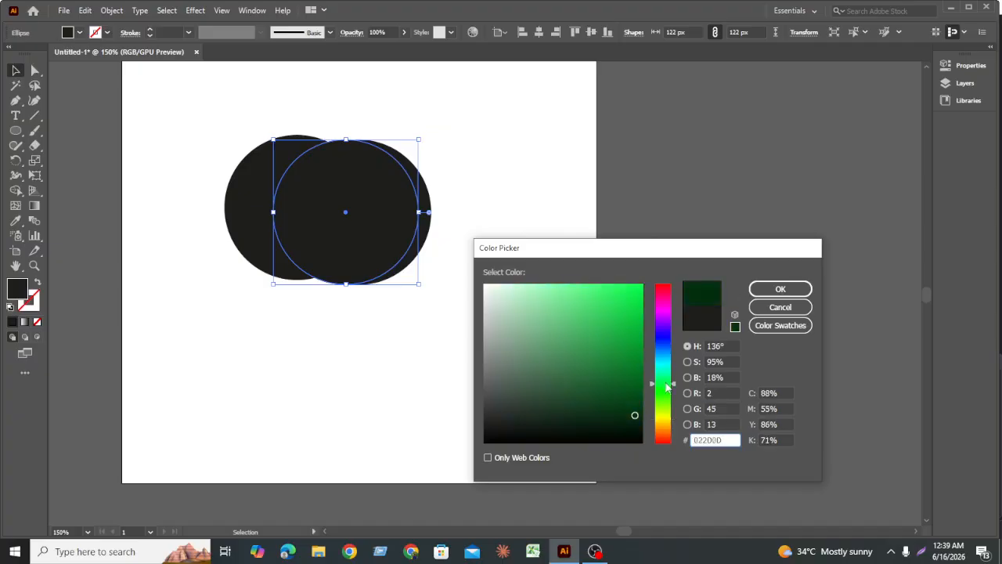
left_click(771, 289)
left_click(547, 289)
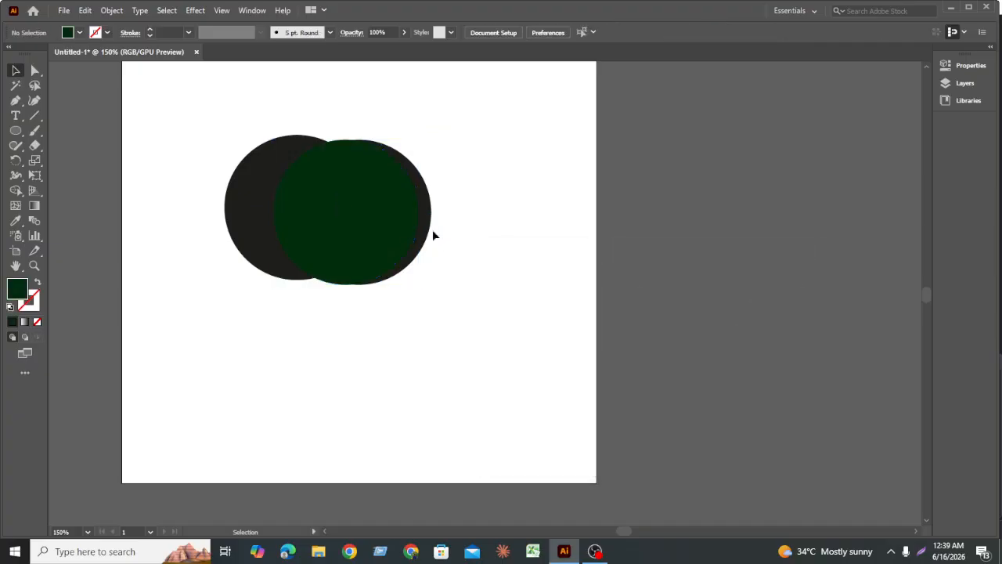
Delete the extra black circle behind the green one on its right and change the green circle's fill to bright green.
left_click(425, 233)
key("Delete")
left_click(388, 204)
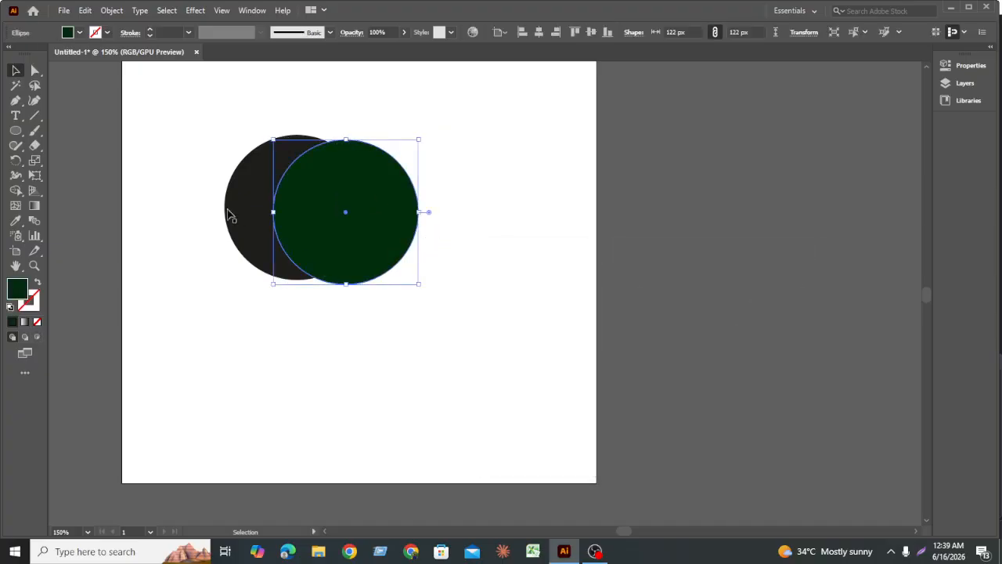
double_click(26, 288)
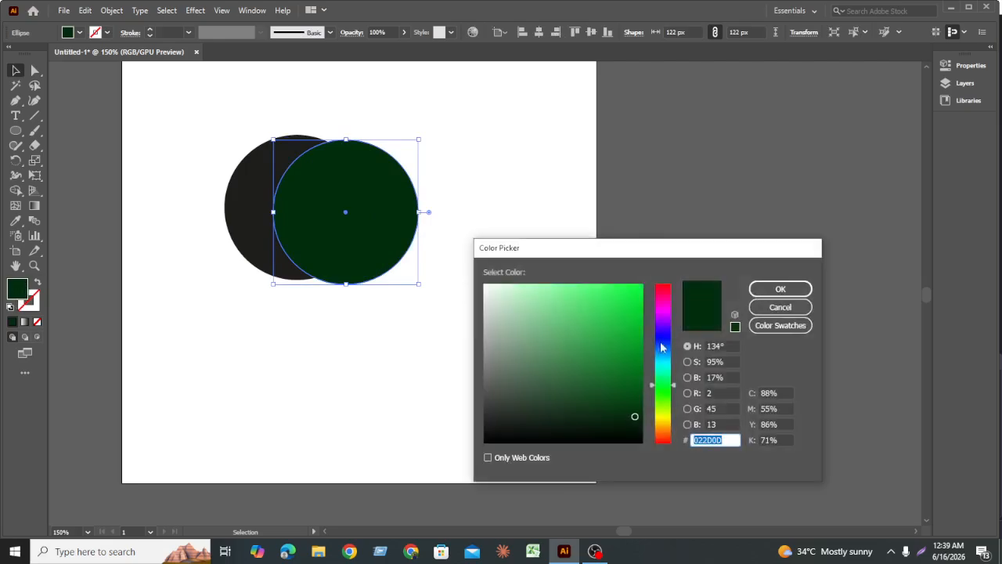
left_click(636, 323)
left_click(780, 289)
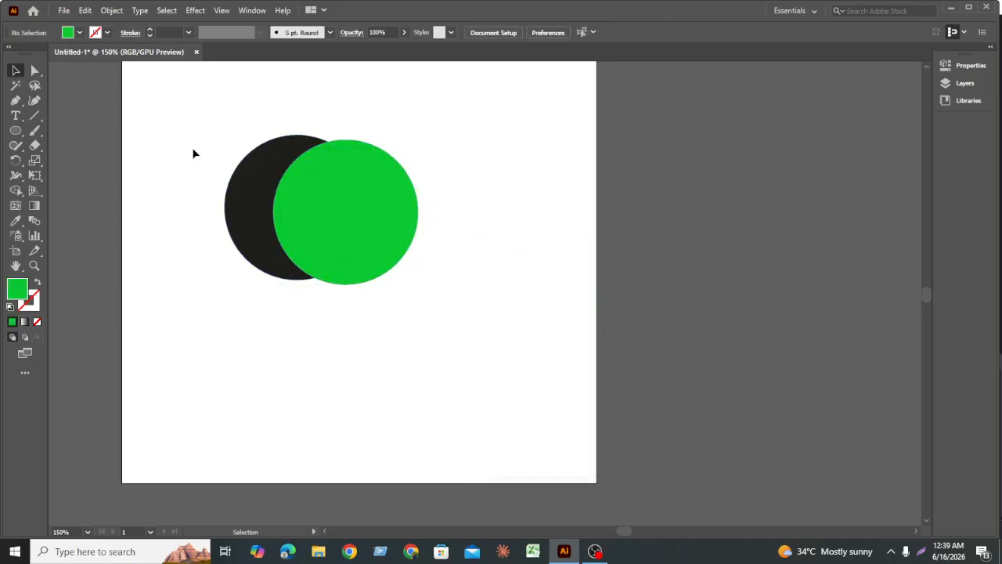
Select both overlapping circles and split off the green circle's outer crescent with the Shape Builder tool.
left_click_drag(198, 128, 438, 291)
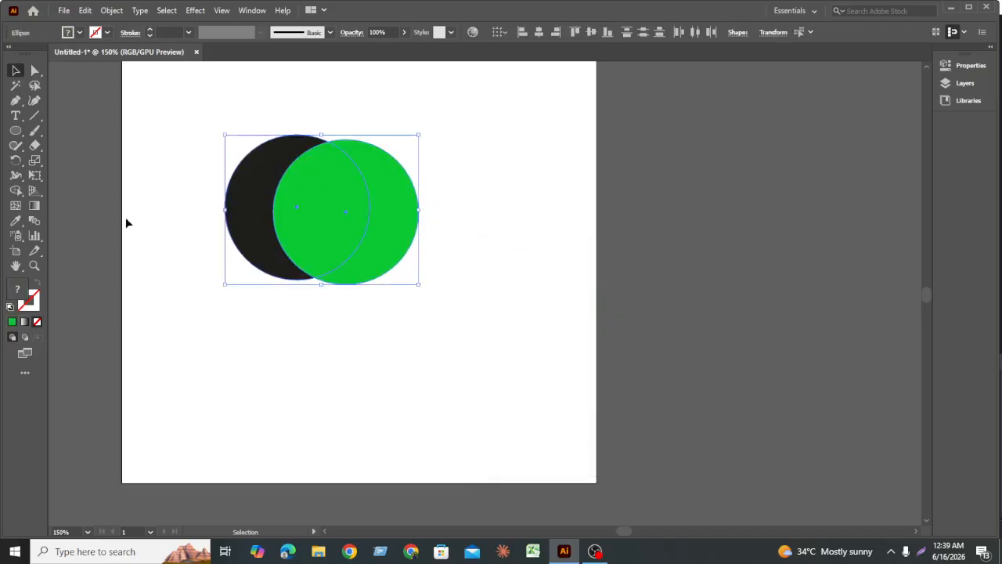
left_click(16, 192)
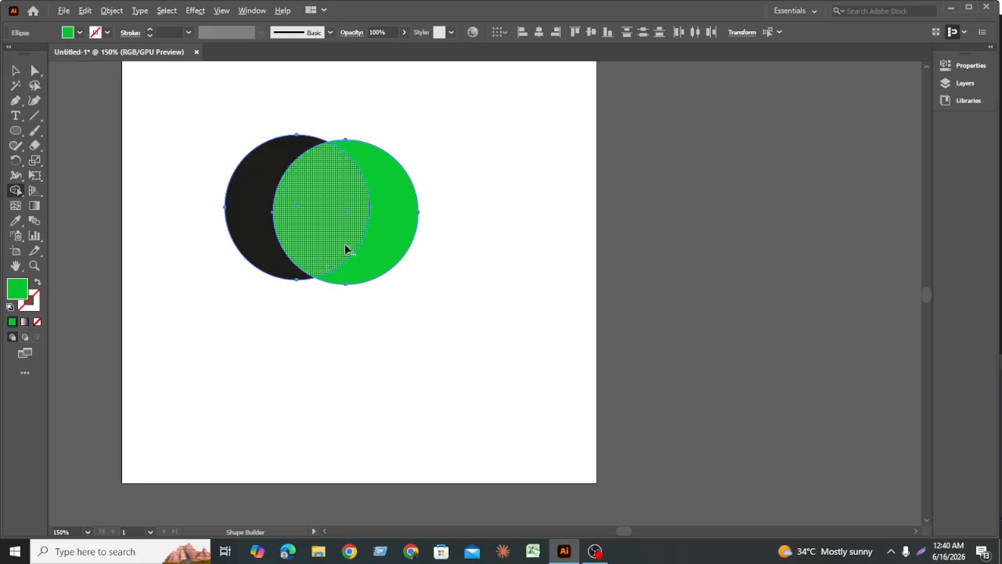
scroll(345, 244, "up", 2)
left_click_drag(396, 310, 542, 429)
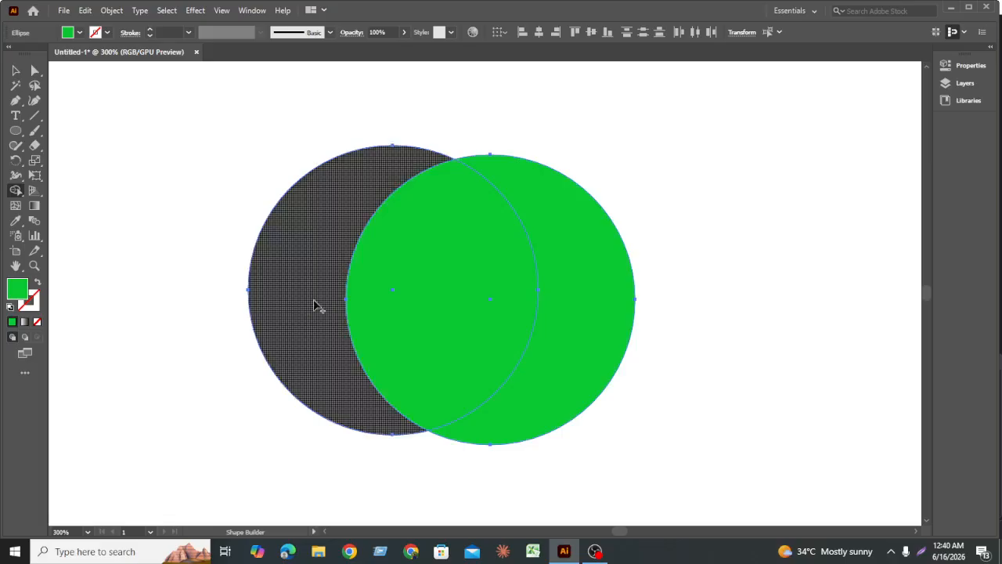
left_click(591, 298)
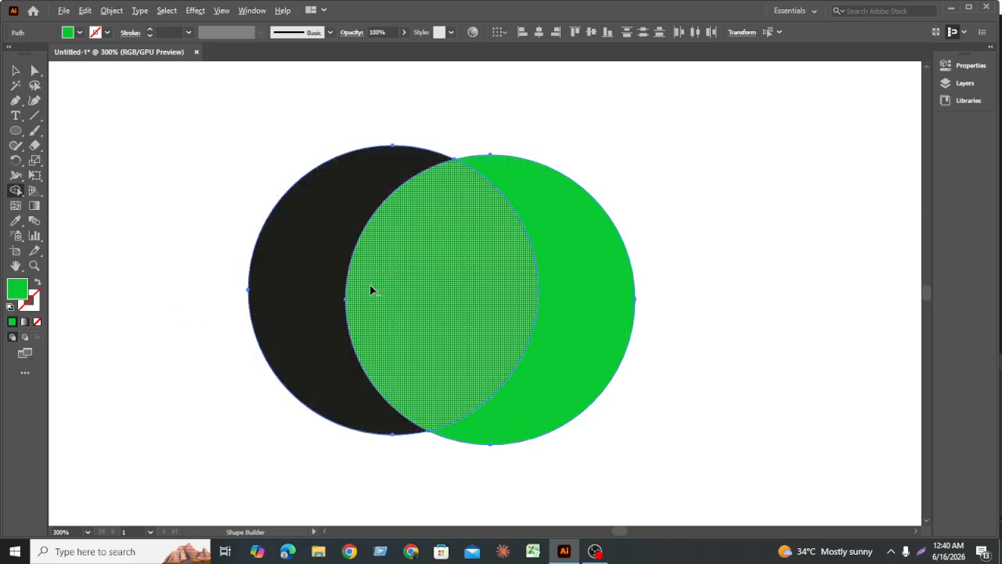
Remove the overlap and the black part with Shape Builder, keeping only the green crescent, and deselect it.
left_click_drag(445, 284, 312, 286)
left_click(16, 71)
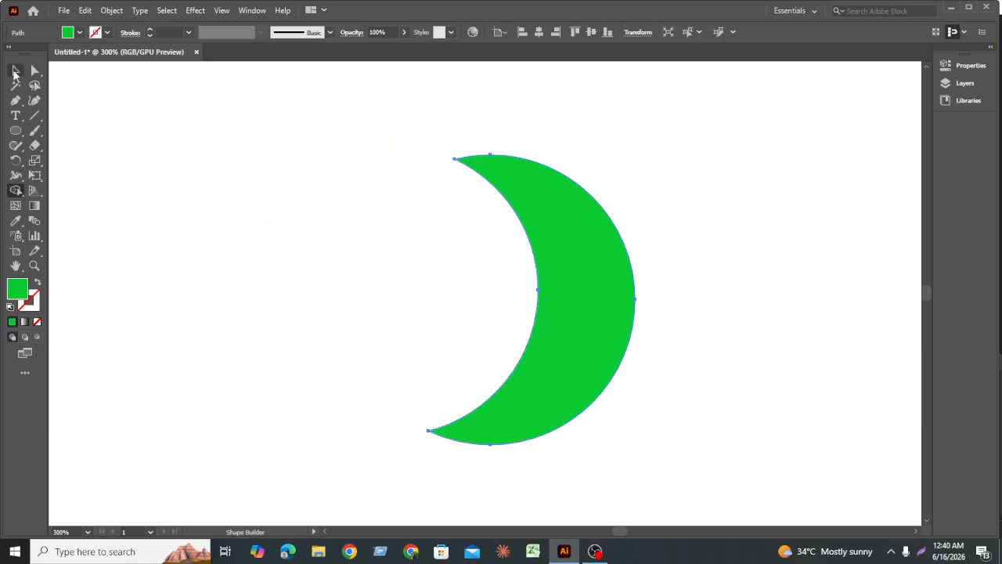
left_click(708, 310)
scroll(709, 294, "down", 2)
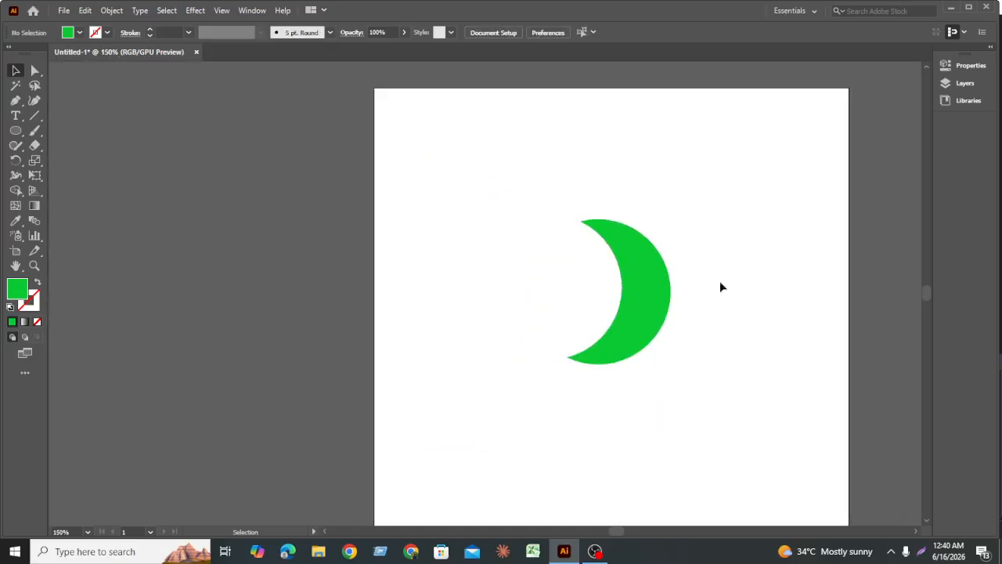
Delete the green crescent from the artboard.
left_click(598, 361)
left_click_drag(637, 321, 513, 343)
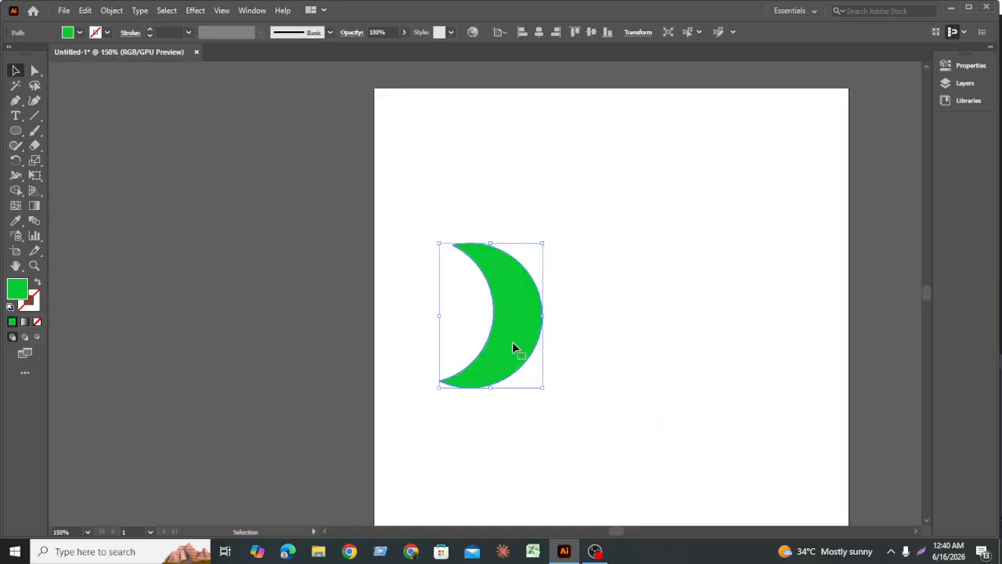
key("Delete")
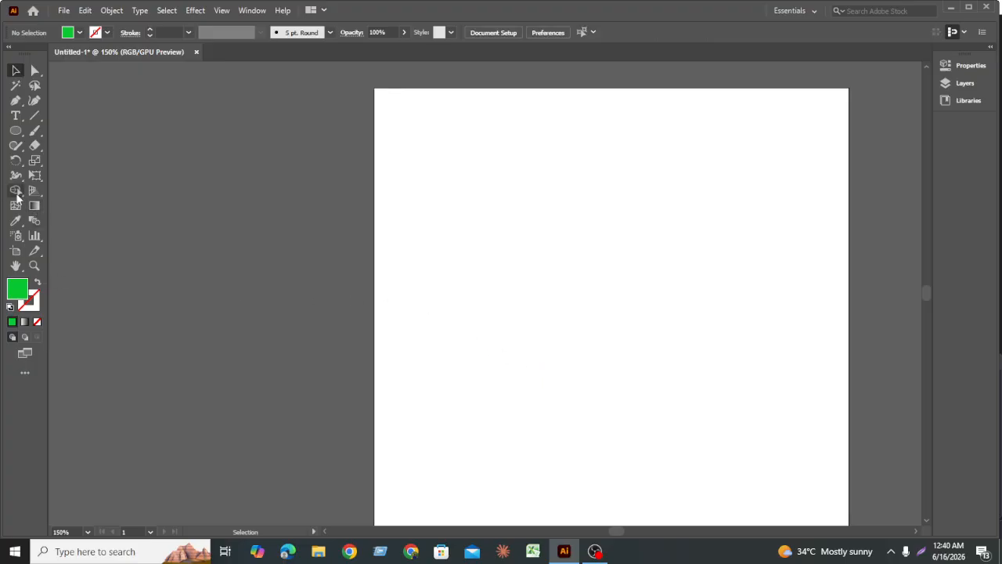
Draw a green circle about 46 px across with the Ellipse tool, dismiss the size dialog and deselect the circle.
left_click(16, 161)
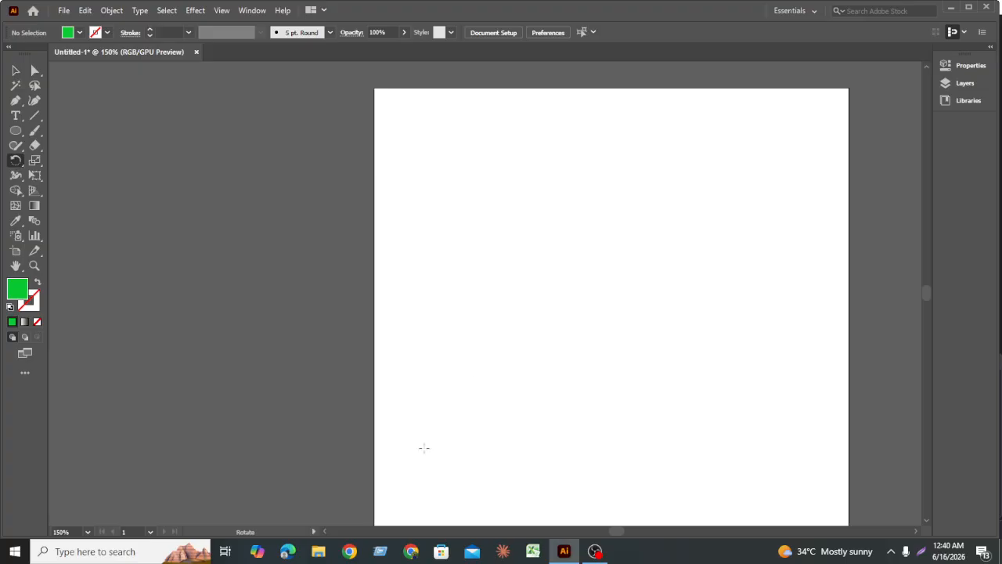
left_click(16, 131)
left_click_drag(527, 293, 556, 320)
left_click(570, 335)
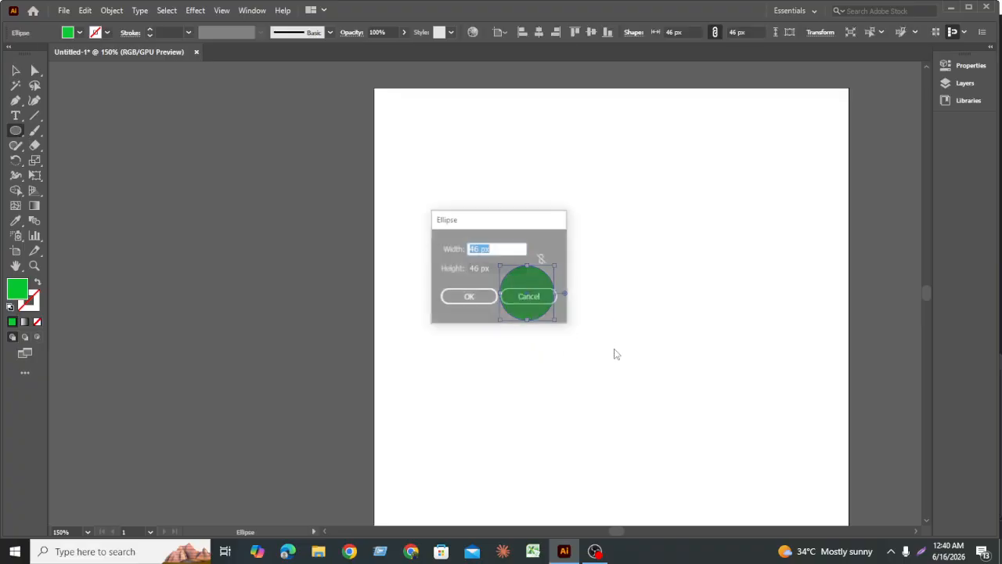
left_click(550, 295)
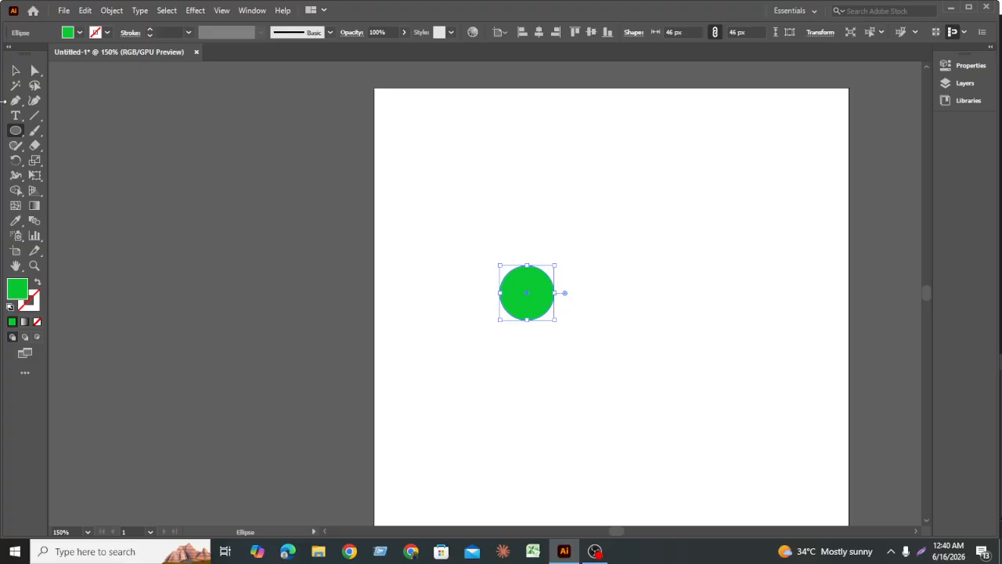
left_click(15, 70)
left_click(475, 324)
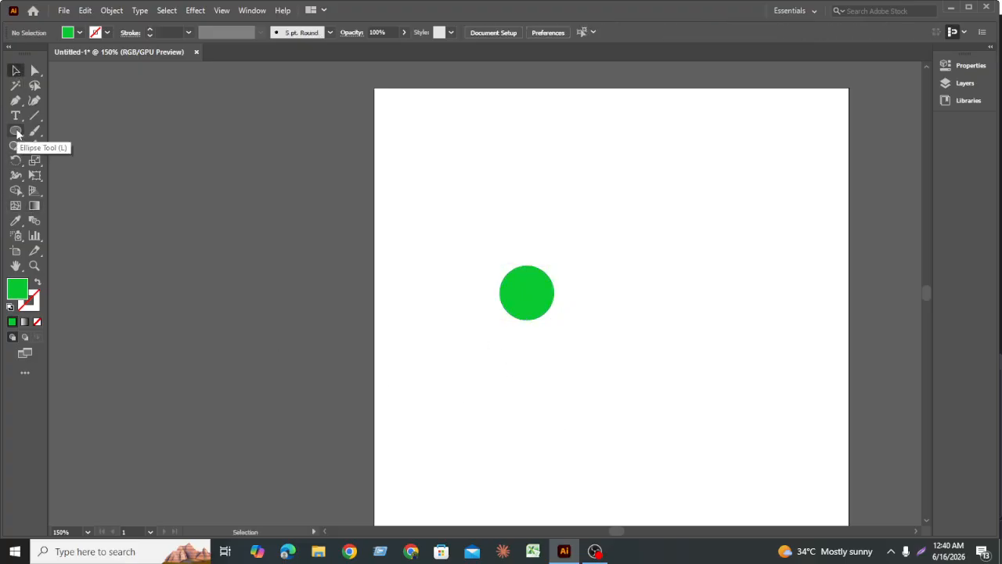
Draw a five-pointed star pointing down and move it so its lower tip touches the top of the green circle.
left_click_drag(16, 133, 90, 189)
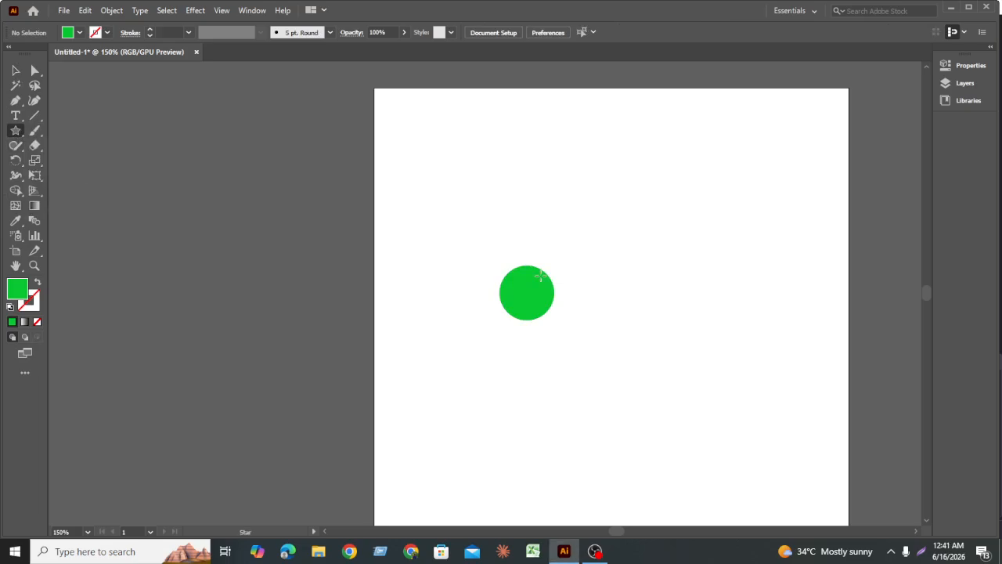
scroll(524, 252, "up", 2)
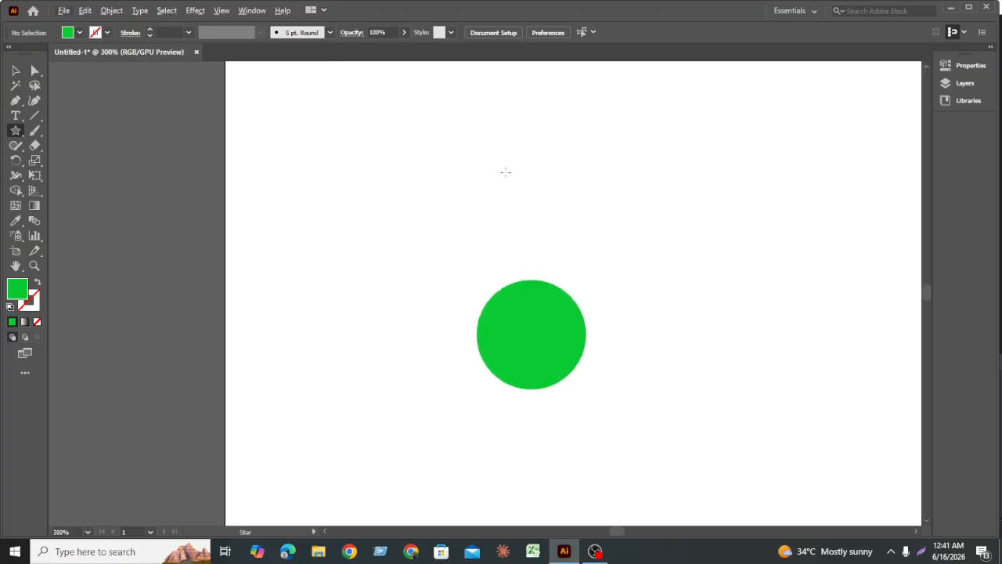
left_click_drag(505, 172, 504, 216)
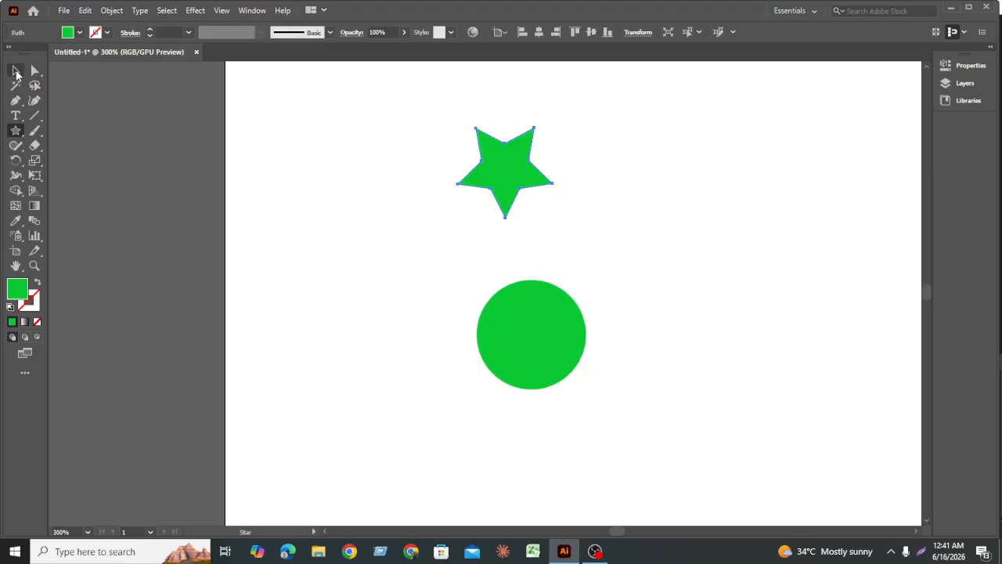
left_click(15, 72)
left_click_drag(511, 170, 535, 236)
left_click(711, 347)
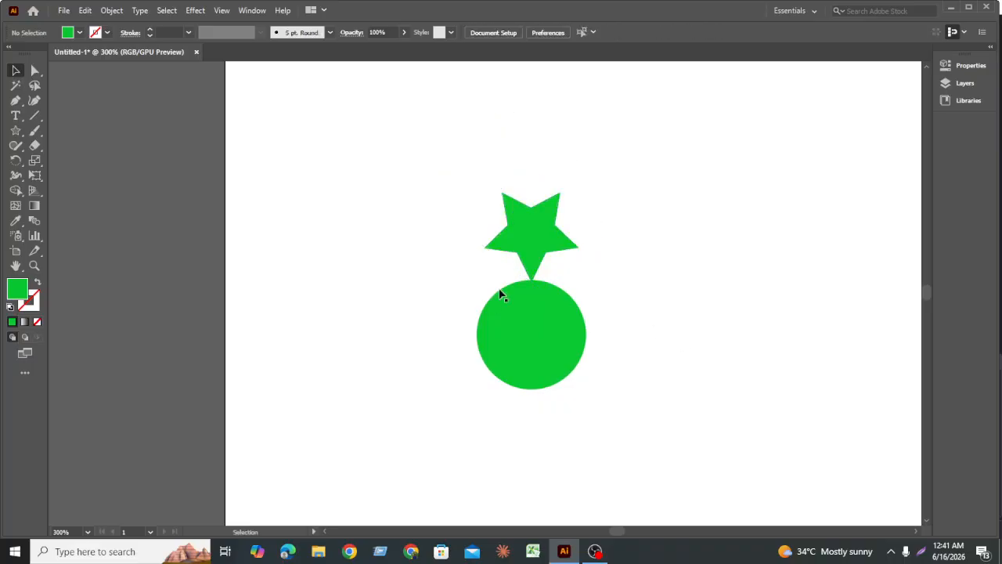
Fill the star with golden brown BC7D0D.
left_click(534, 241)
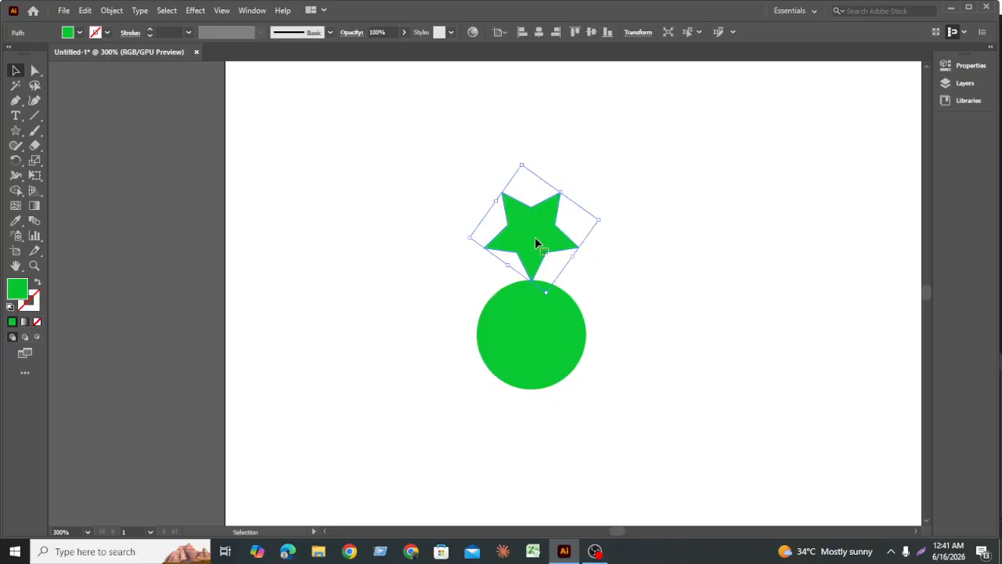
double_click(18, 289)
left_click_drag(663, 384, 663, 426)
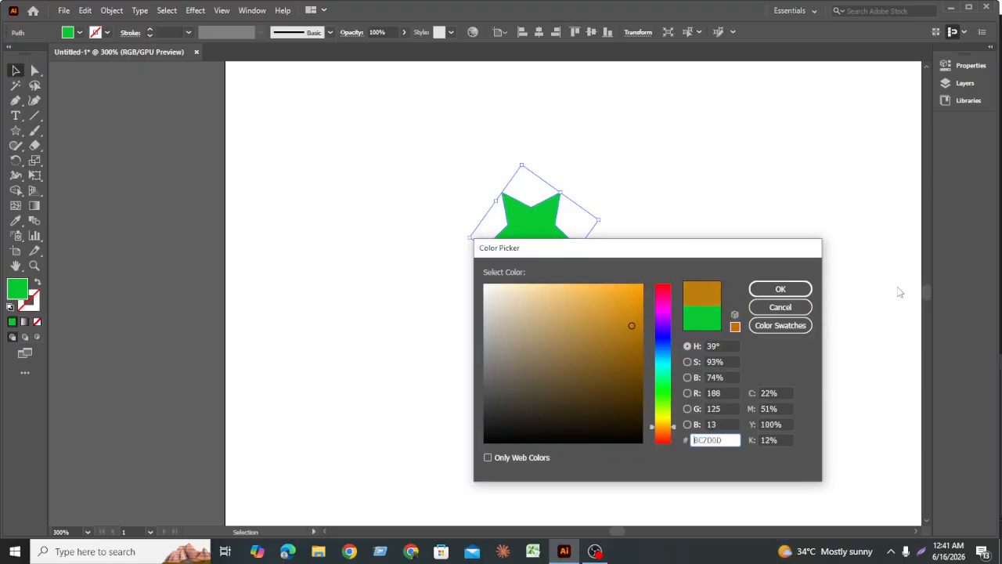
left_click(805, 289)
Move the star up slightly to leave a small gap above the green circle and deselect it.
scroll(564, 331, "up", 2)
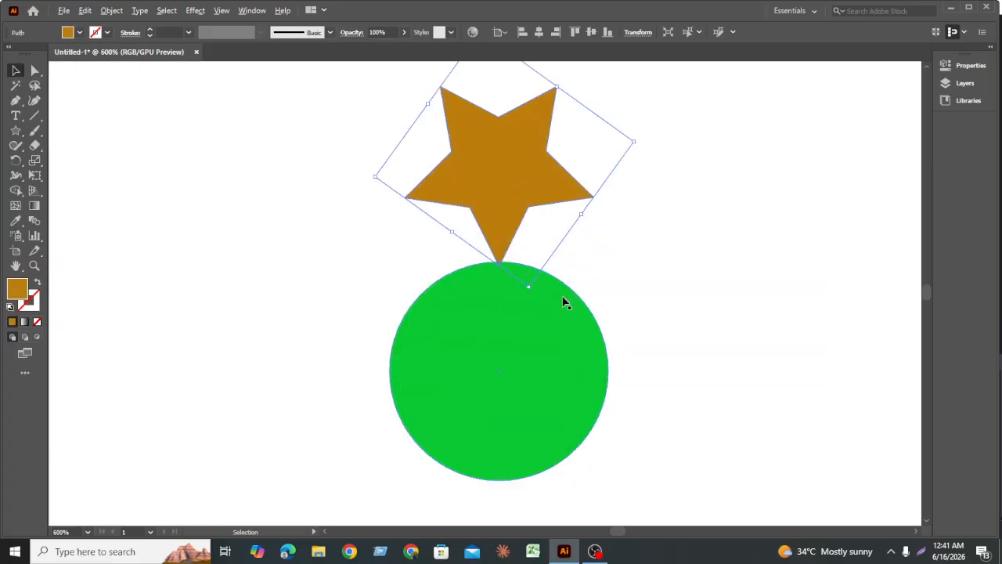
scroll(565, 318, "down", 1)
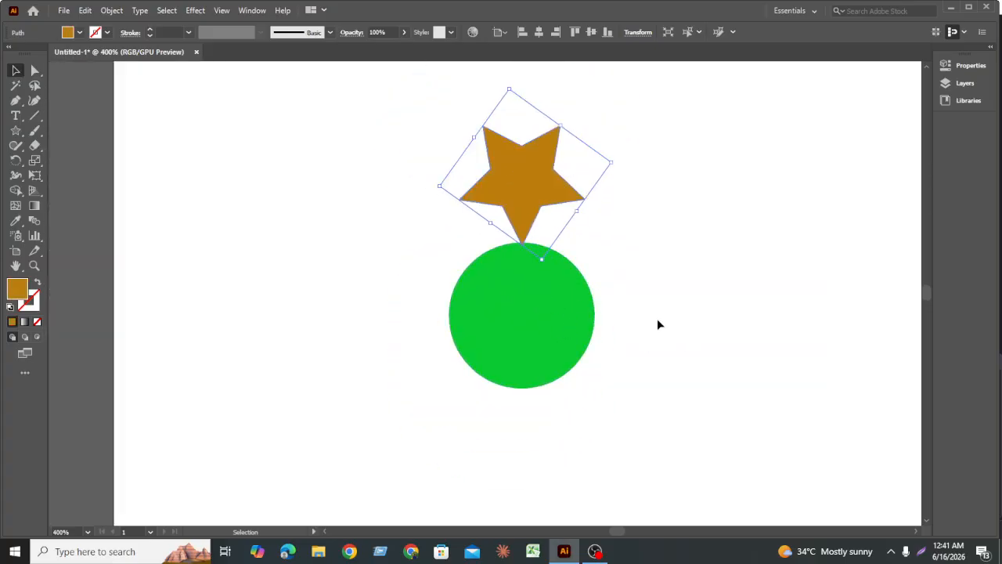
scroll(698, 380, "up", 1)
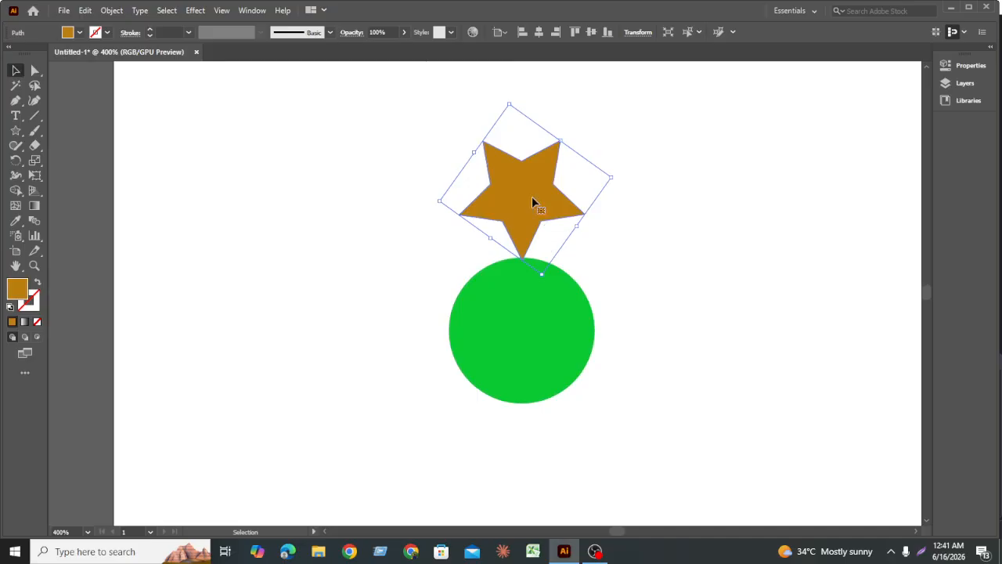
left_click_drag(516, 225, 514, 218)
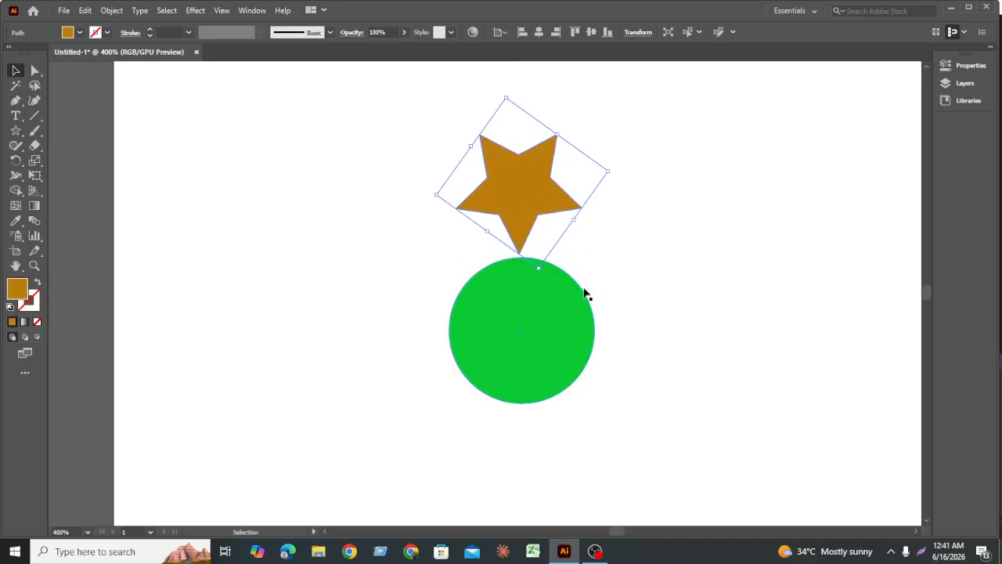
left_click(638, 278)
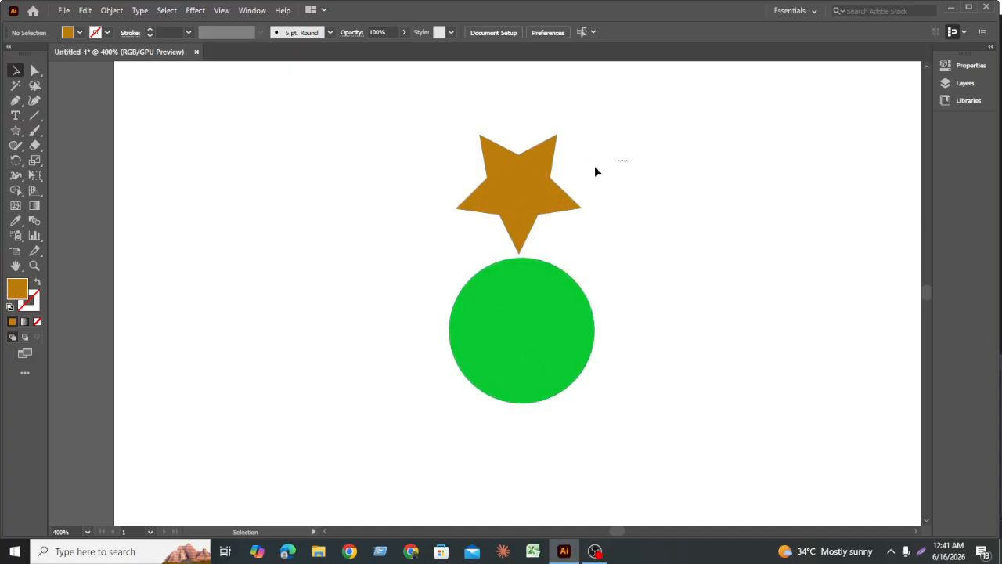
Rotate the star about the green circle's centre to its lower right and back above the circle.
left_click(520, 188)
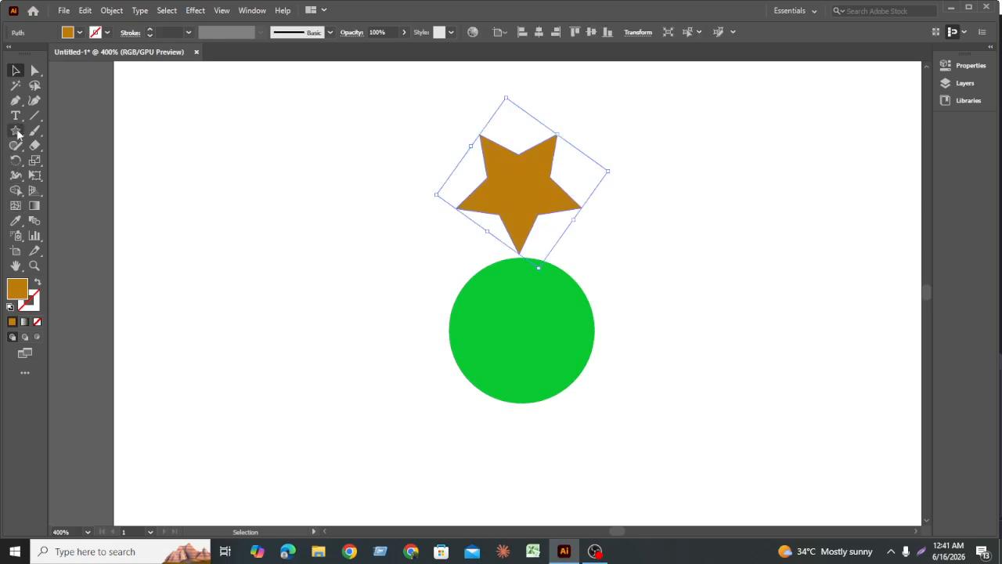
left_click(15, 160)
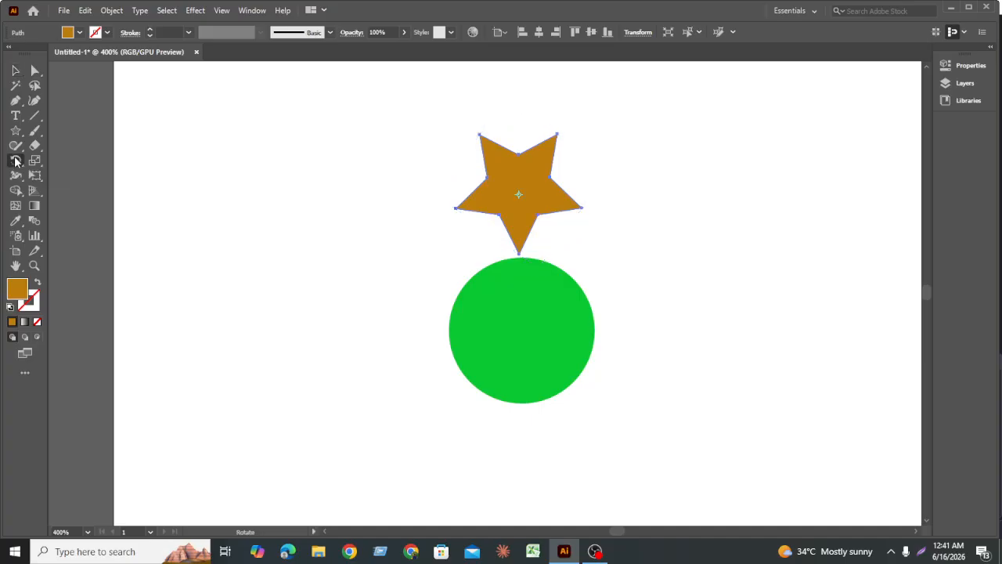
left_click(521, 330)
left_click_drag(517, 179, 620, 453)
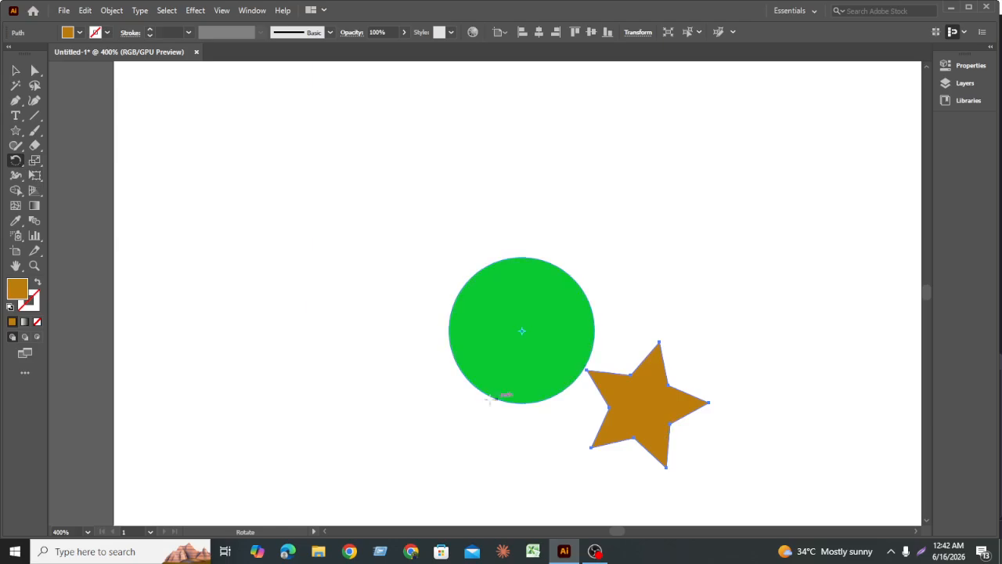
left_click(521, 329)
left_click_drag(646, 400, 521, 211)
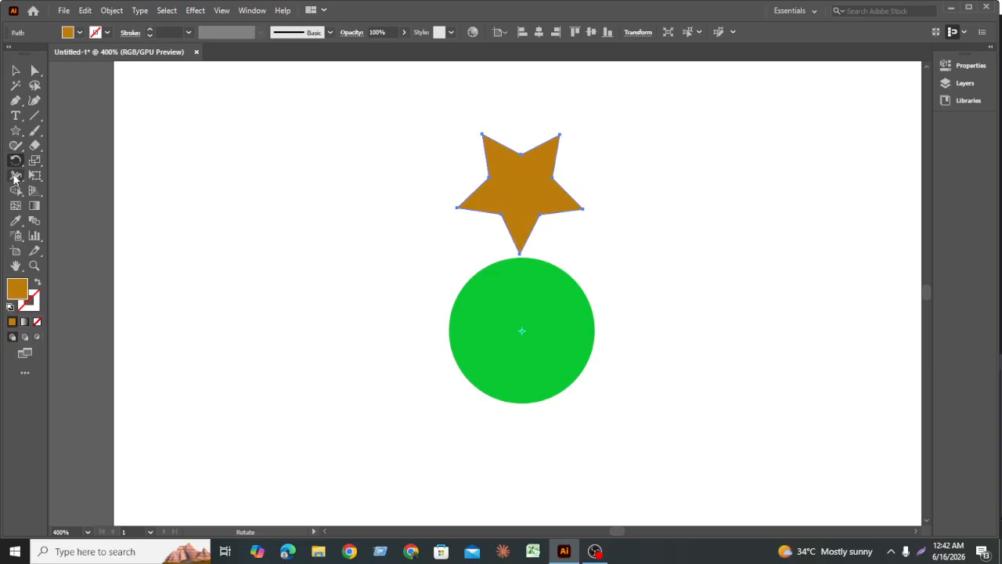
Rotate the star about the circle's centre to its upper left and place a rotated copy beside it above the circle.
left_click_drag(523, 332, 635, 258)
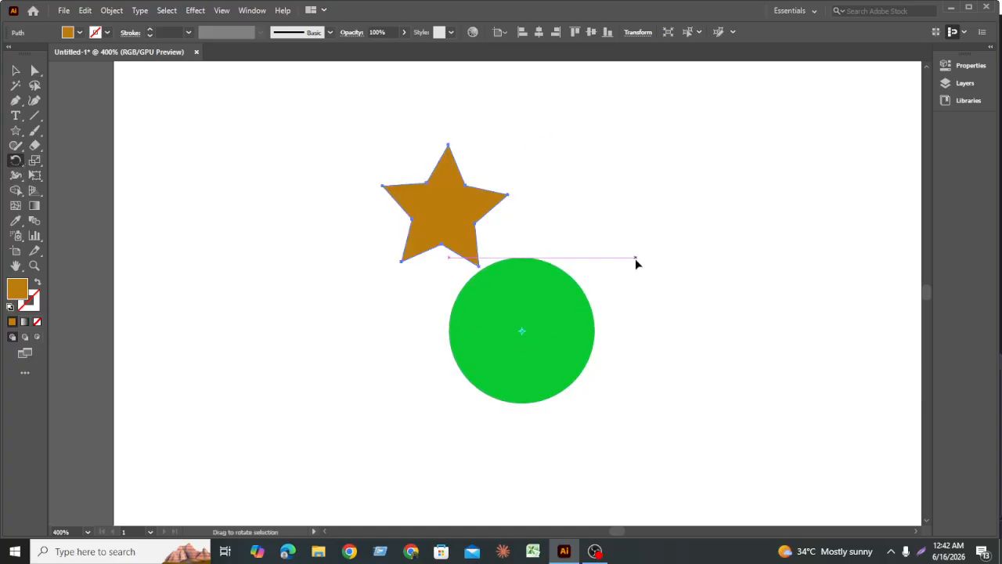
left_click(520, 353)
left_click_drag(524, 342, 521, 330)
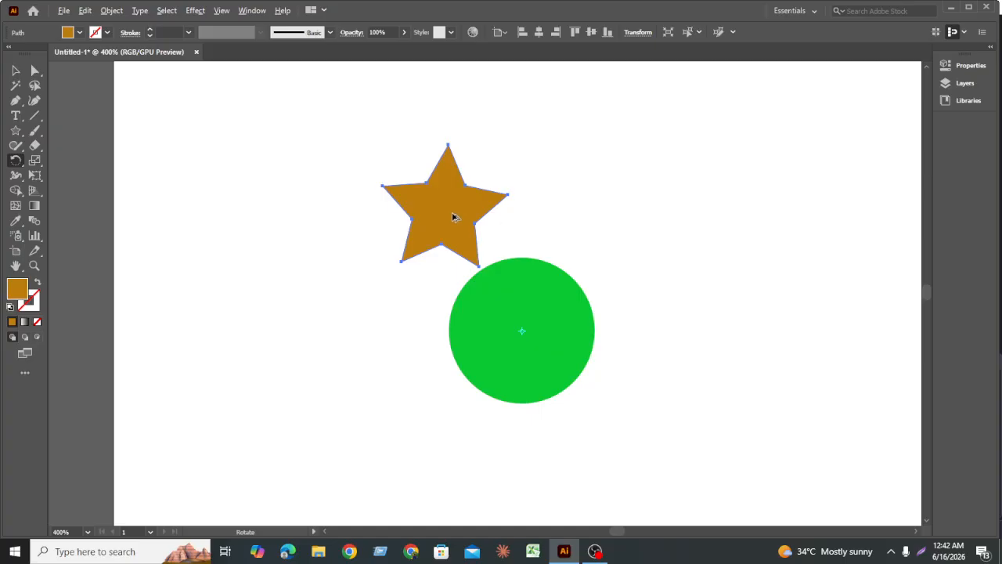
left_click_drag(454, 217, 543, 207)
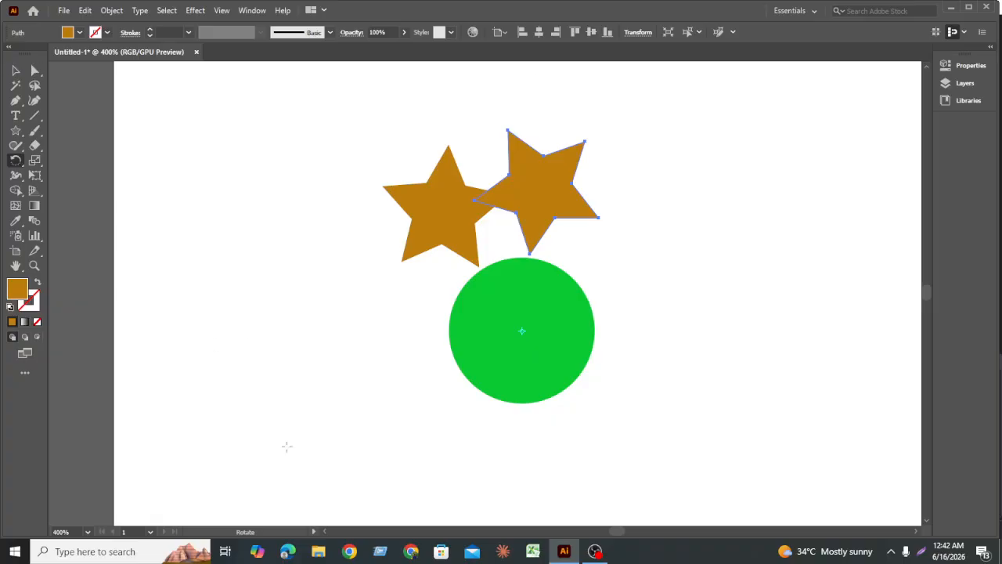
Repeat the rotated copy until nine stars form a closed ring around the green circle, and deselect.
key("v")
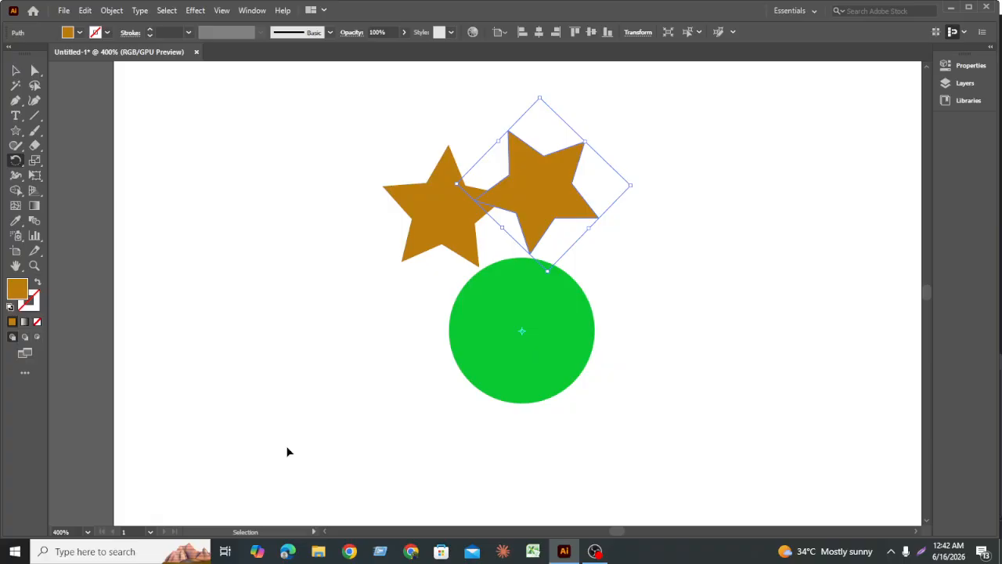
key("ctrl+d")
key("ctrl+d")
key("ctrl+d")
key("ctrl+d")
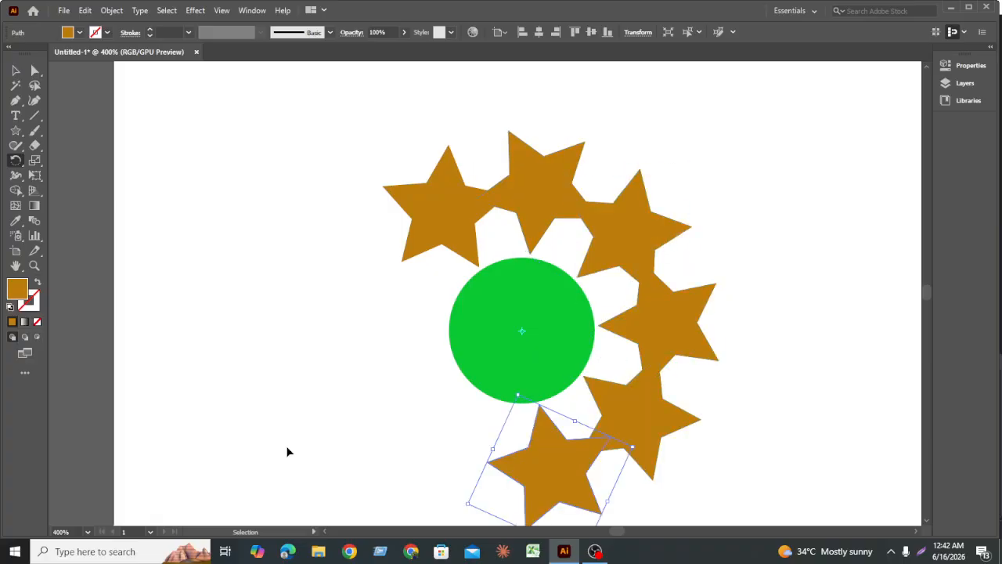
key("ctrl+d")
key("ctrl+d")
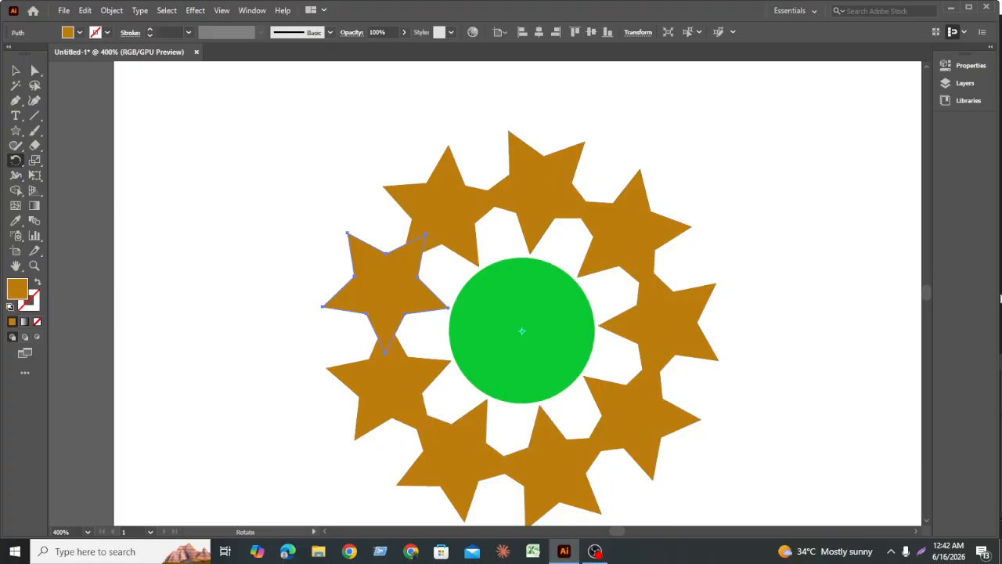
left_click(15, 71)
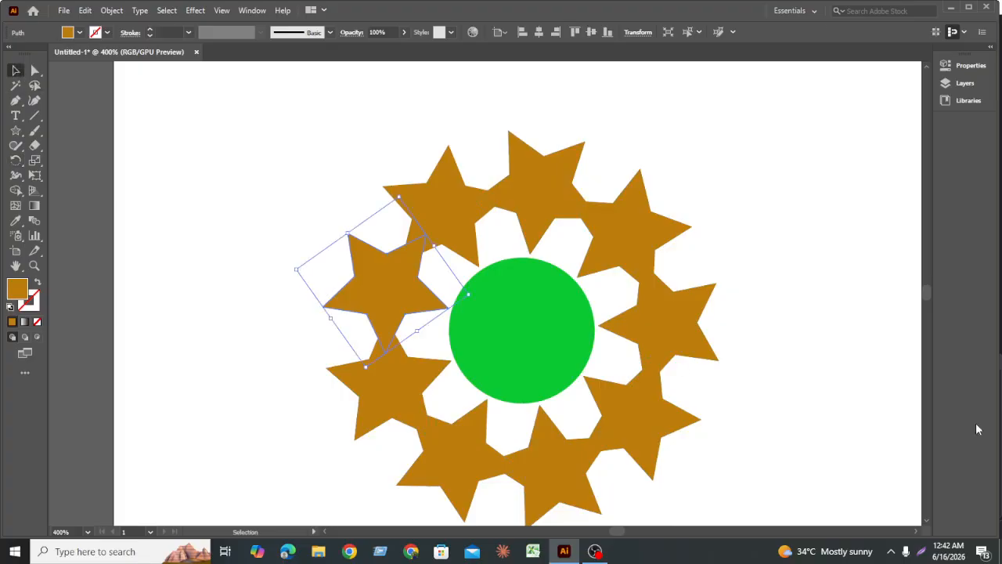
left_click(815, 356)
Select the star ring with its green circle, move them to the artboard's left edge and deselect.
scroll(821, 322, "down", 3)
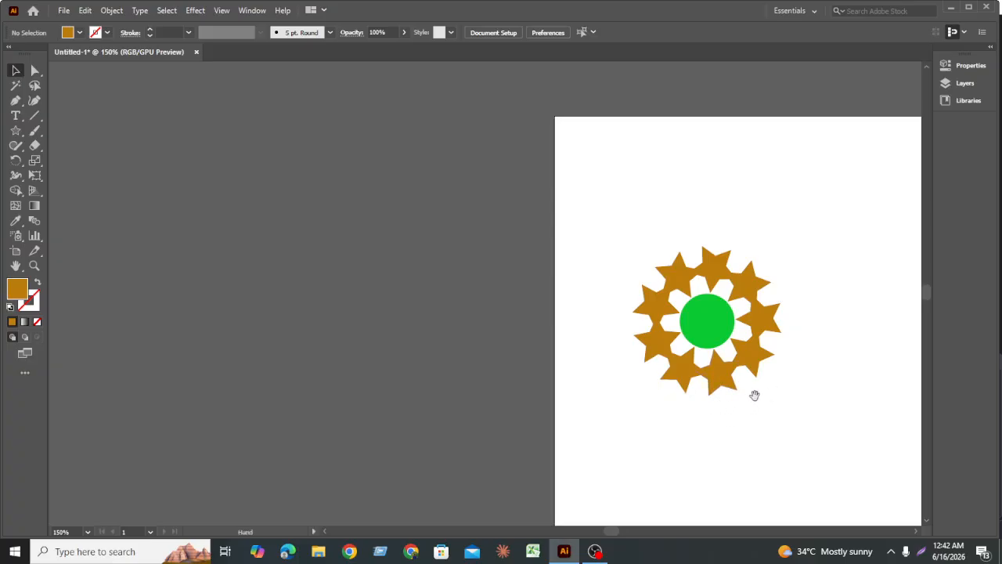
left_click_drag(754, 395, 354, 349)
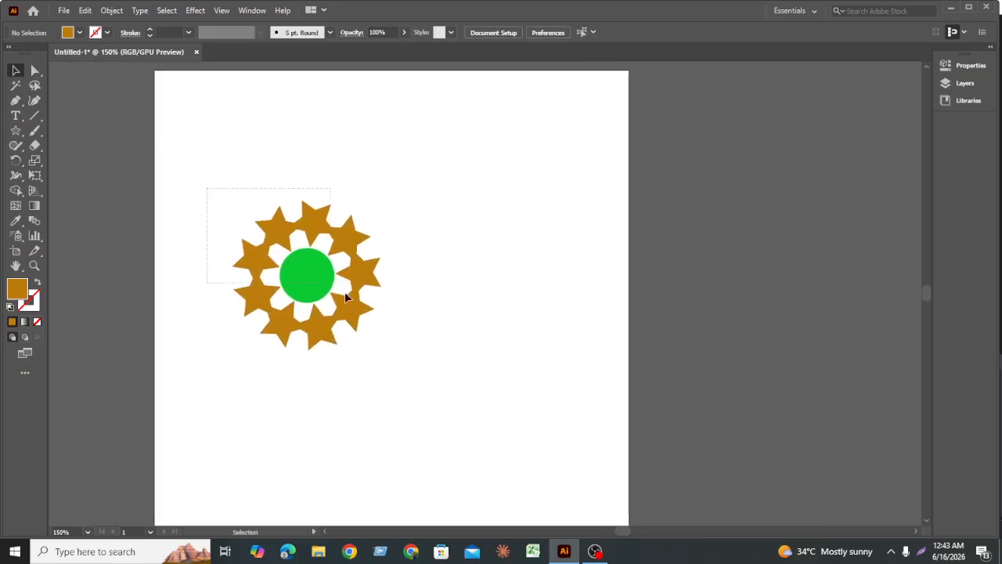
left_click_drag(345, 292, 272, 319)
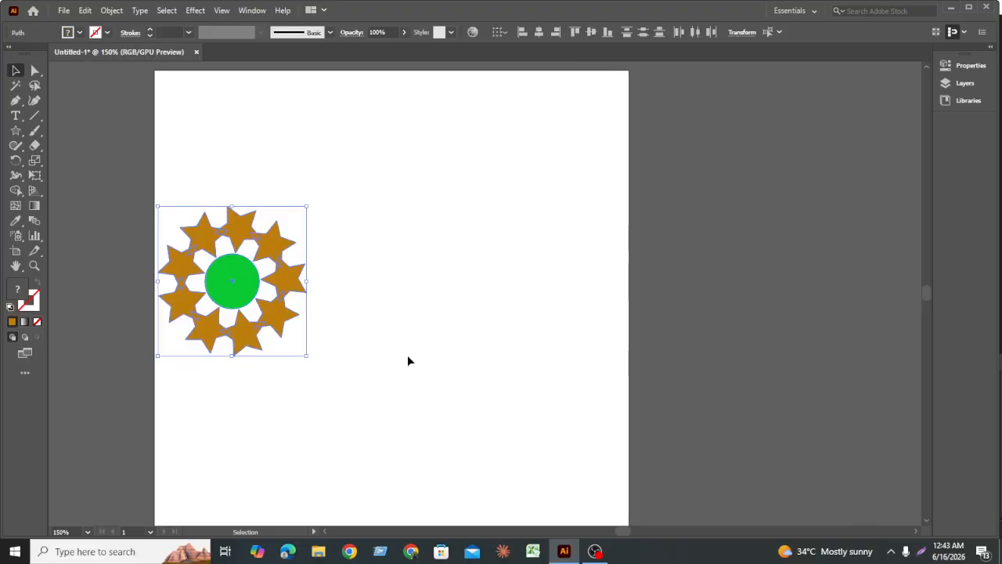
left_click(408, 360)
Draw a golden brown ellipse about 100 × 96 px beside the star ring and move it slightly up and to the left.
left_click(16, 129)
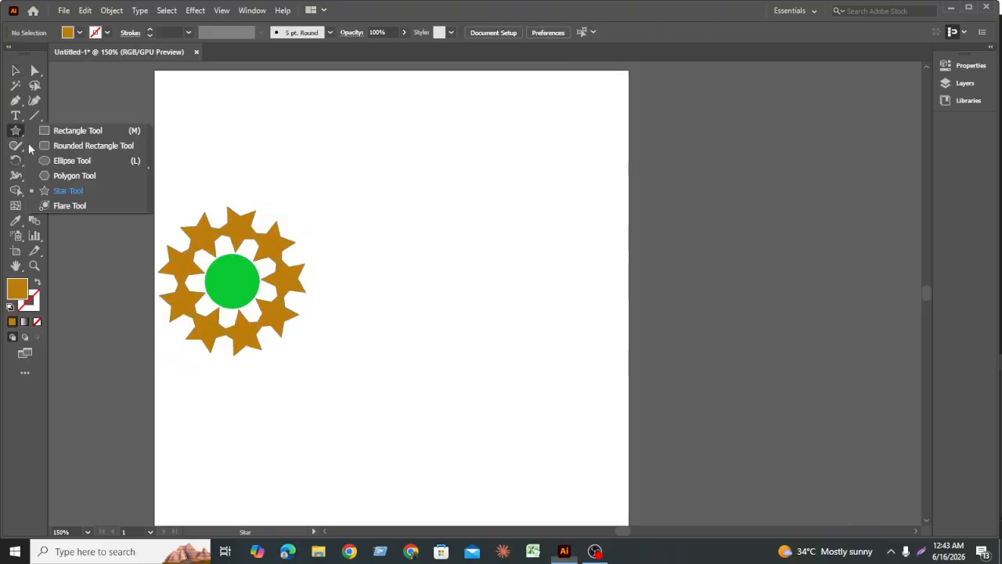
left_click_drag(29, 148, 72, 161)
left_click_drag(448, 290, 568, 405)
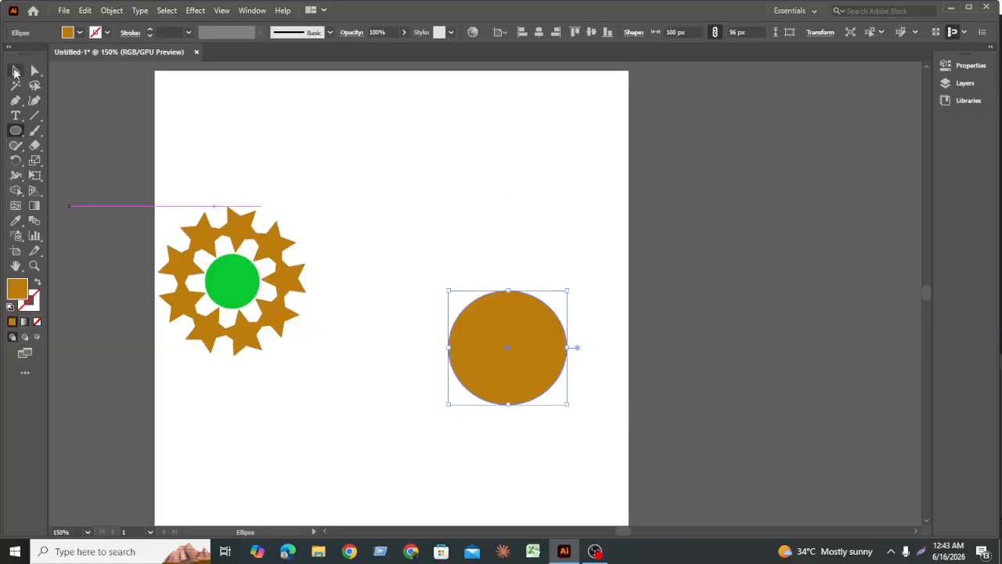
left_click(15, 72)
left_click(559, 386)
left_click_drag(548, 382, 532, 358)
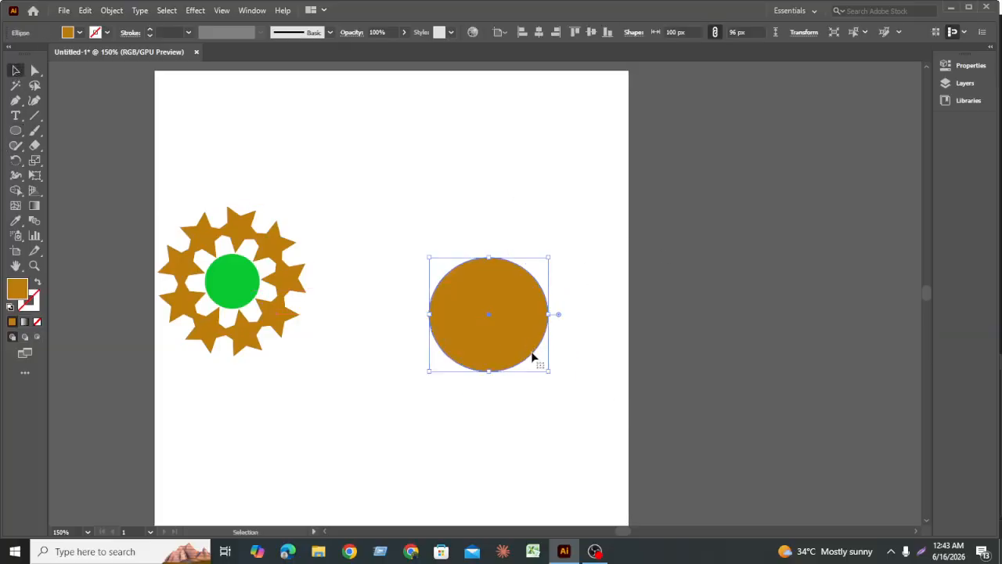
scroll(523, 349, "up", 1)
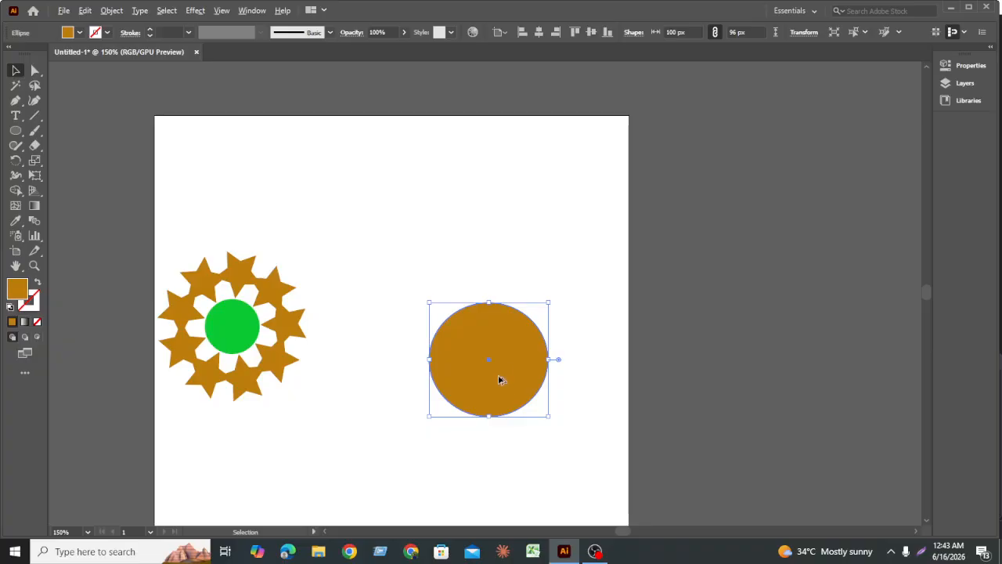
Duplicate the brown ellipse so the copies overlap, then remove both outer areas with Shape Builder, keeping only the leaf-shaped intersection.
left_click_drag(498, 375, 582, 384)
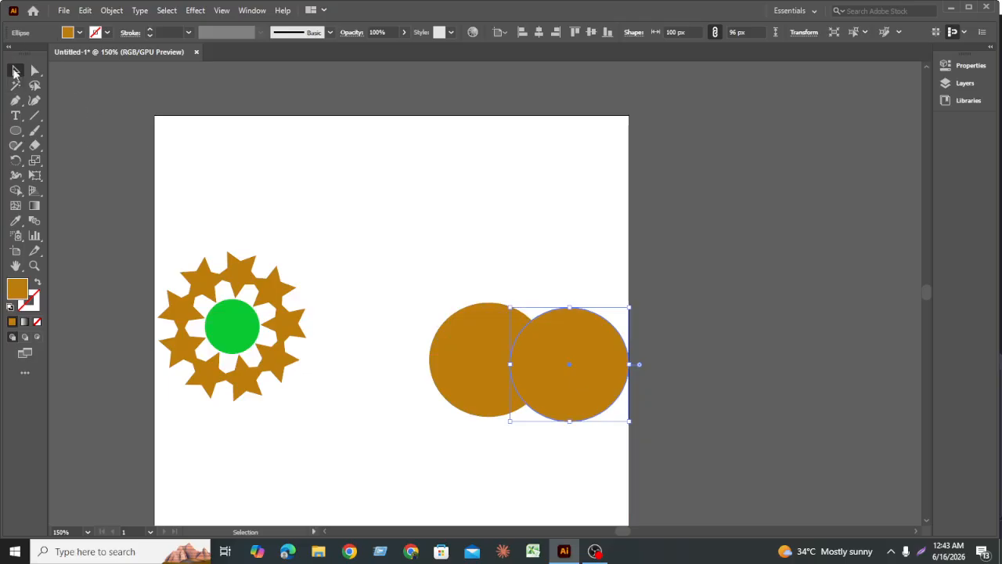
left_click_drag(425, 266, 627, 447)
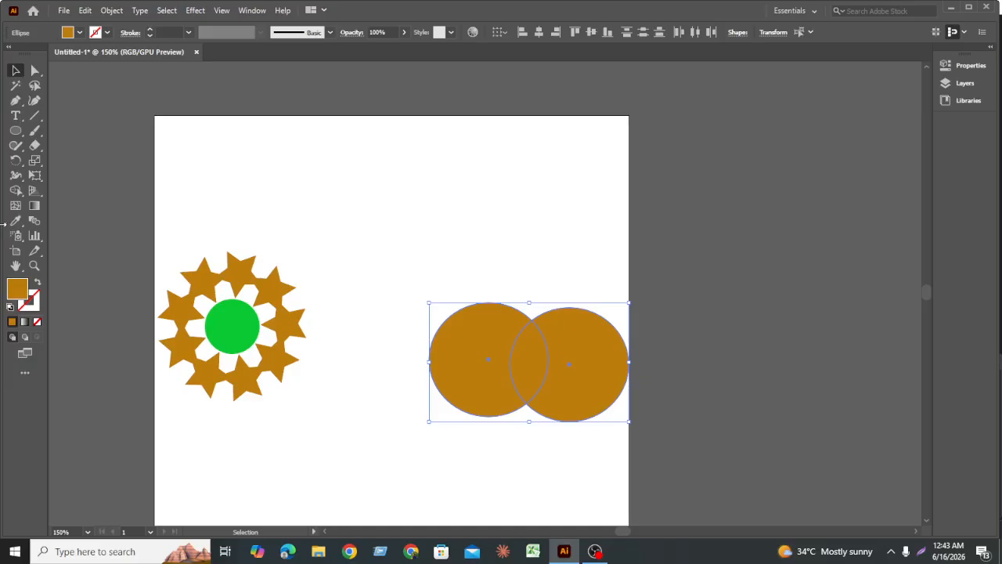
left_click(16, 191)
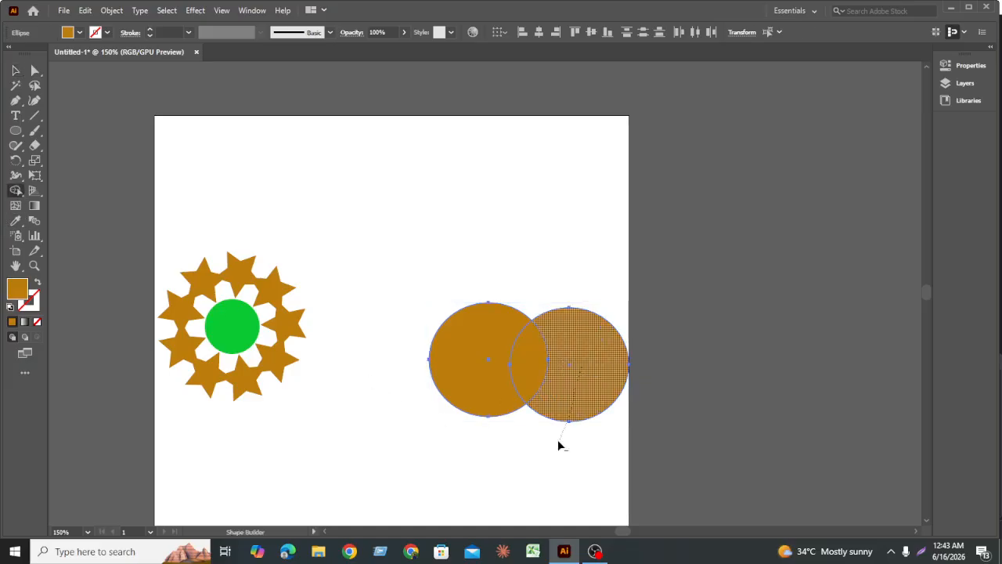
left_click_drag(558, 444, 558, 445)
left_click(485, 352, "alt")
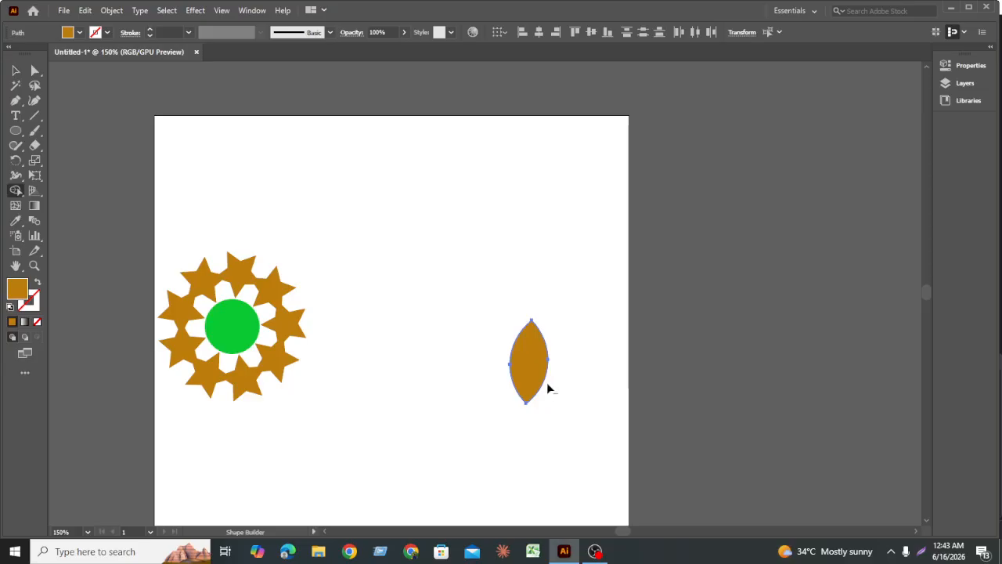
Move the leaf-shaped petal up and to the left, into the upper part of the artboard.
left_click(15, 72)
left_click_drag(525, 364, 474, 215)
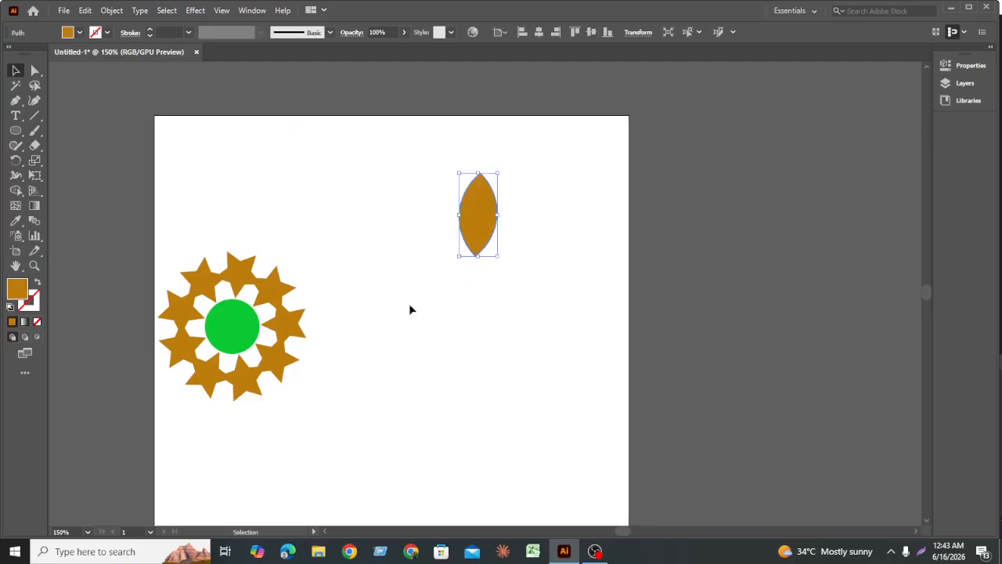
left_click_drag(481, 224, 487, 266)
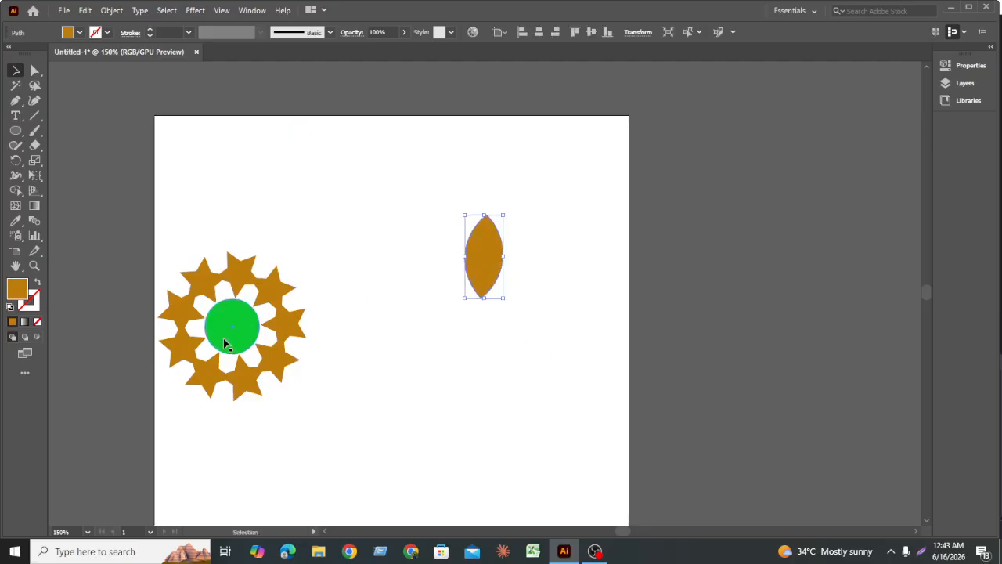
Place a copy of the star ring's green circle directly below the petal and deselect it.
left_click(233, 338)
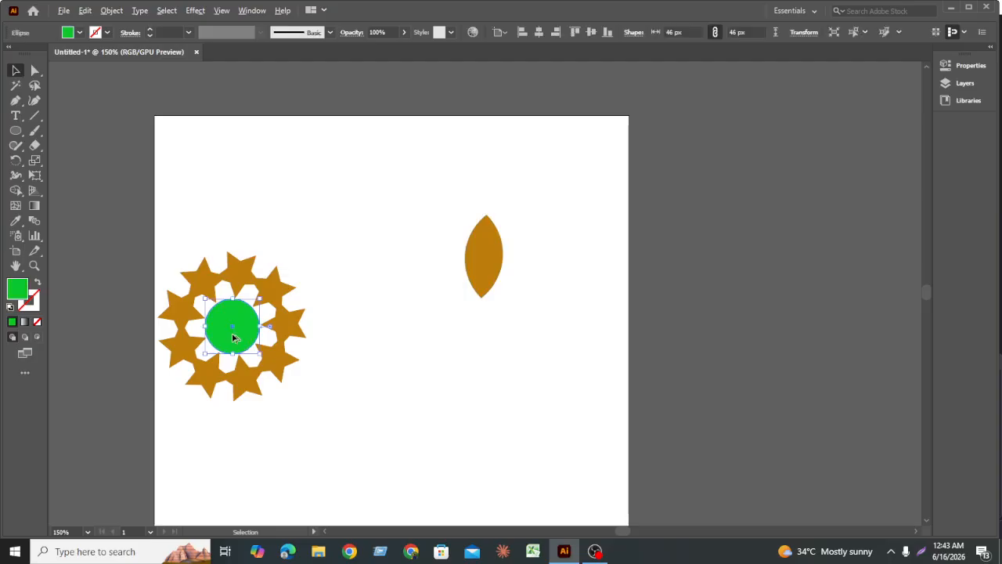
left_click_drag(233, 339, 486, 342)
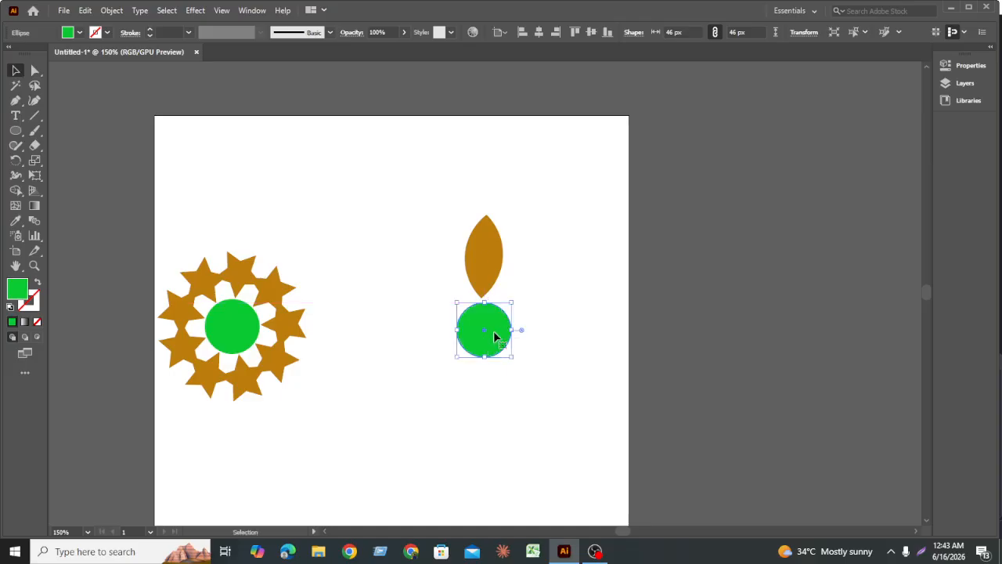
left_click(529, 377)
Rotate a copy of the petal clockwise about the new green circle's centre so it slightly overlaps the original petal.
left_click_drag(438, 273, 428, 273)
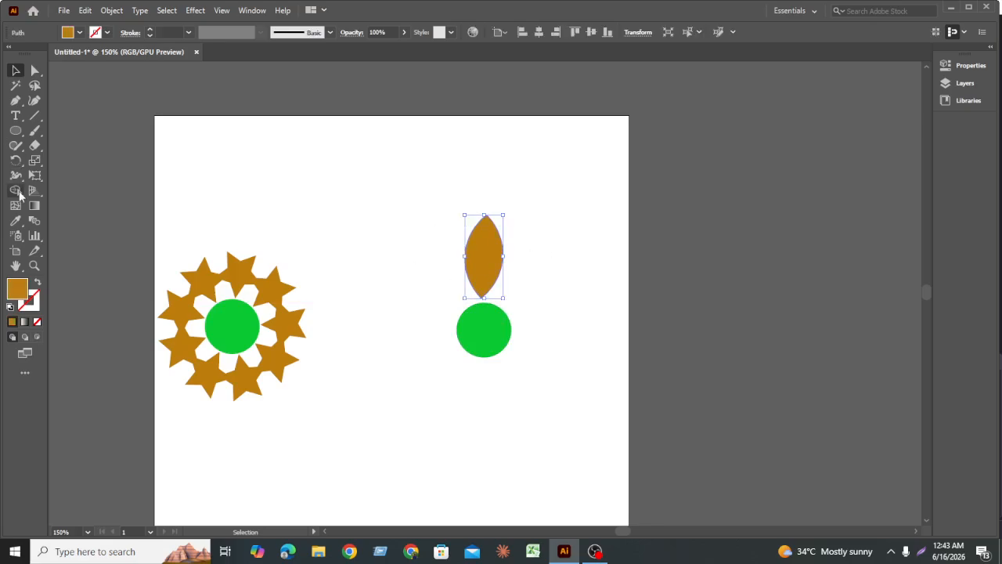
left_click(15, 160)
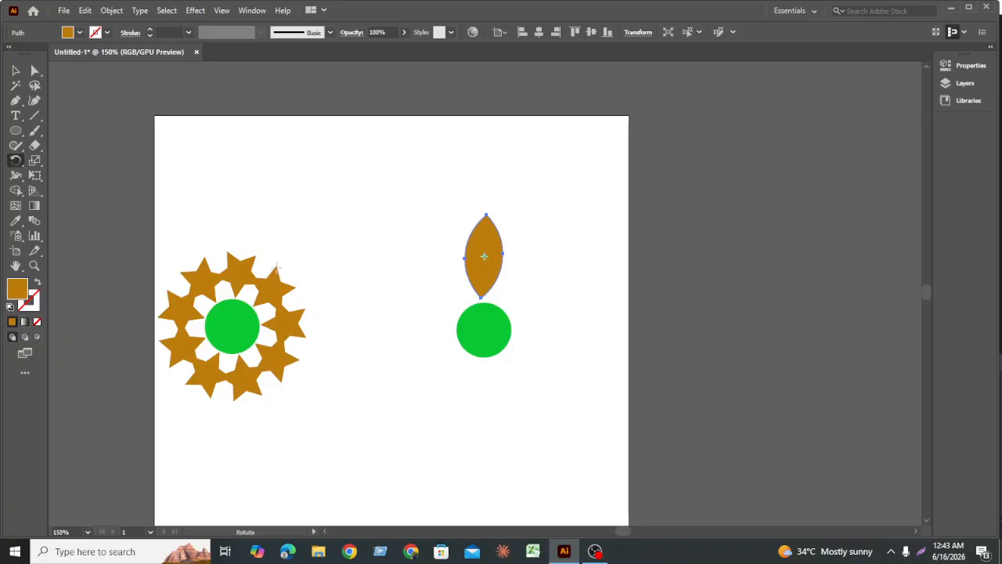
left_click(484, 329)
left_click_drag(490, 257, 511, 269)
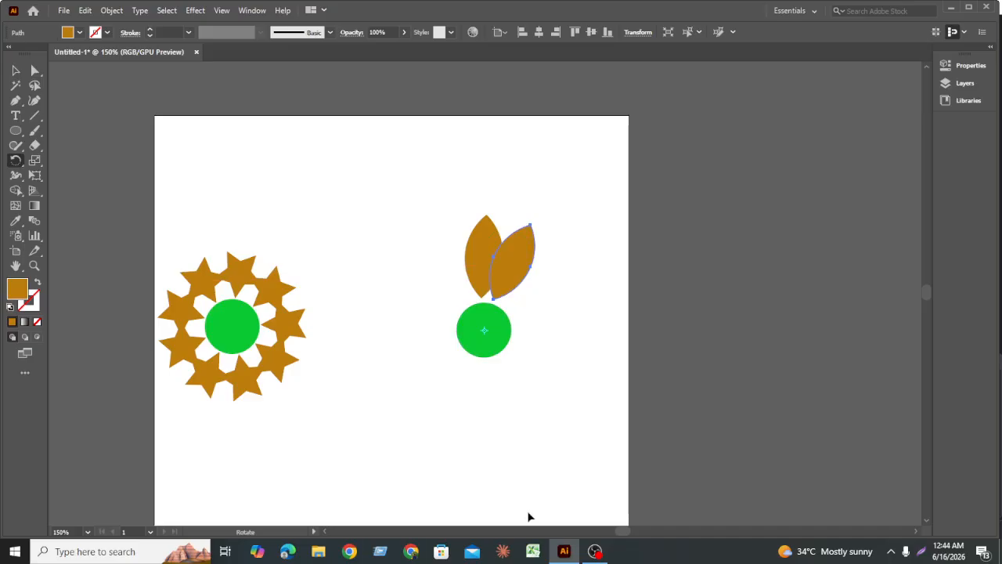
Repeat the rotated petal copy until sixteen petals form a closed flower around the green circle, and deselect.
key("v")
key("ctrl+d")
key("ctrl+d")
key("ctrl+d")
key("ctrl+d")
key("ctrl+d")
key("ctrl+d")
key("ctrl+d")
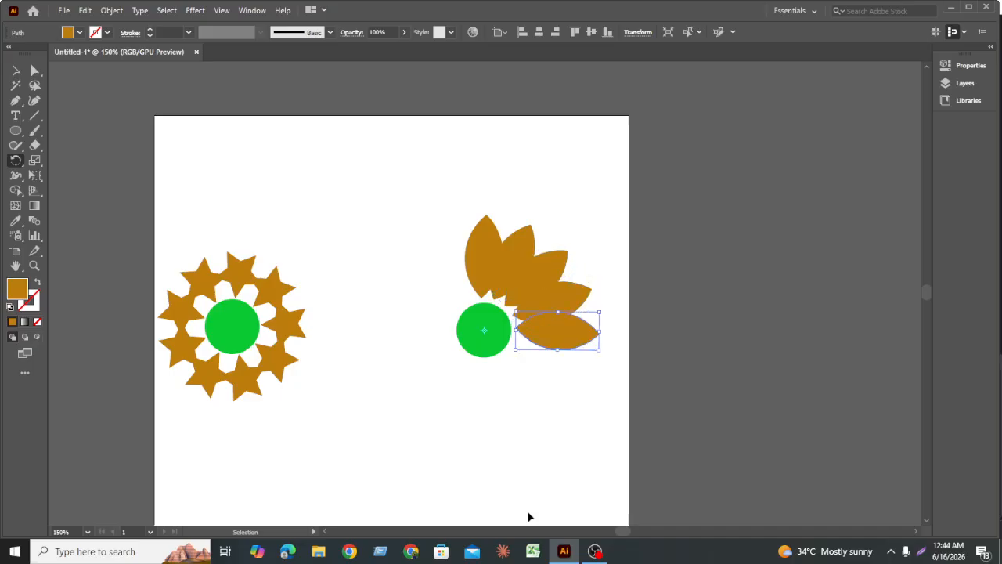
key("ctrl+d")
key("ctrl+d")
key("ctrl+d")
key("ctrl+d")
key("ctrl+d")
key("ctrl+d")
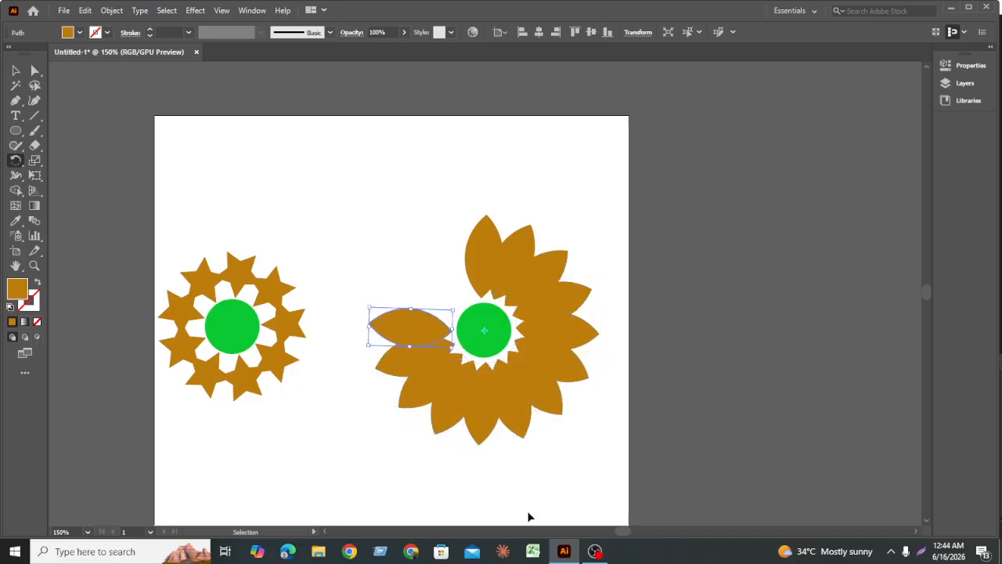
key("ctrl+d")
key("r")
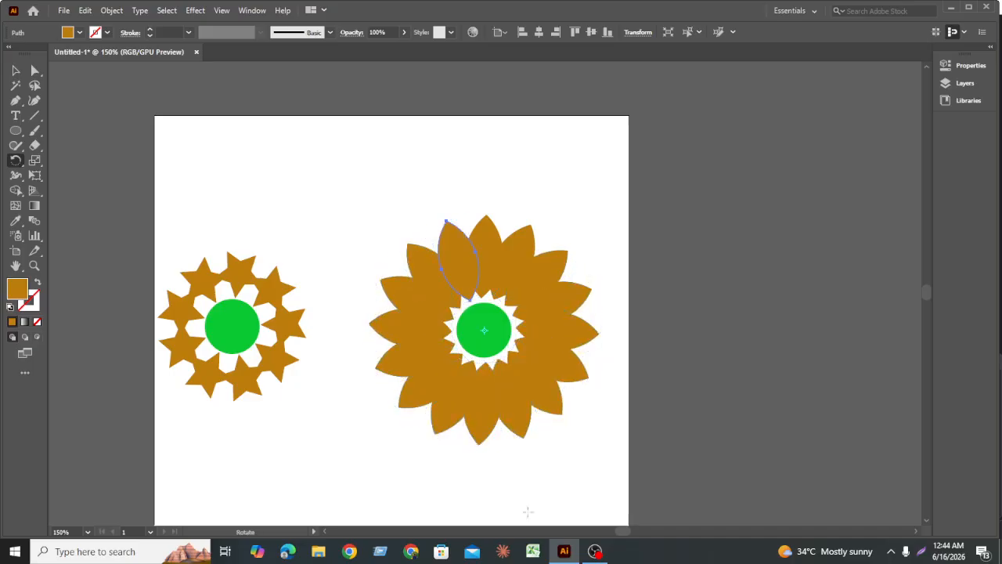
left_click(14, 72)
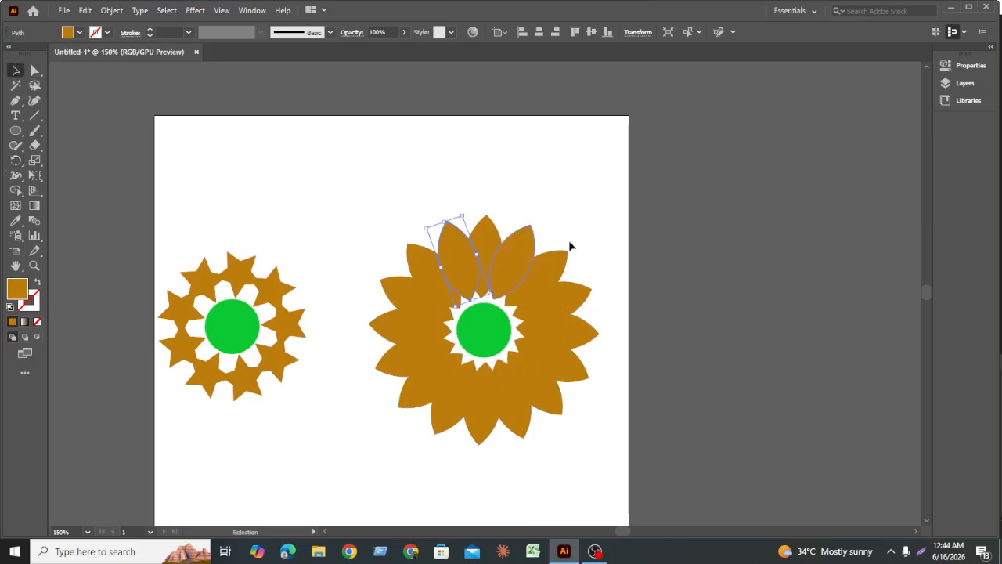
left_click(663, 213)
Select all petals with their green circle, scale them down about their centre to roughly two-thirds size, and deselect.
left_click_drag(362, 197, 577, 433)
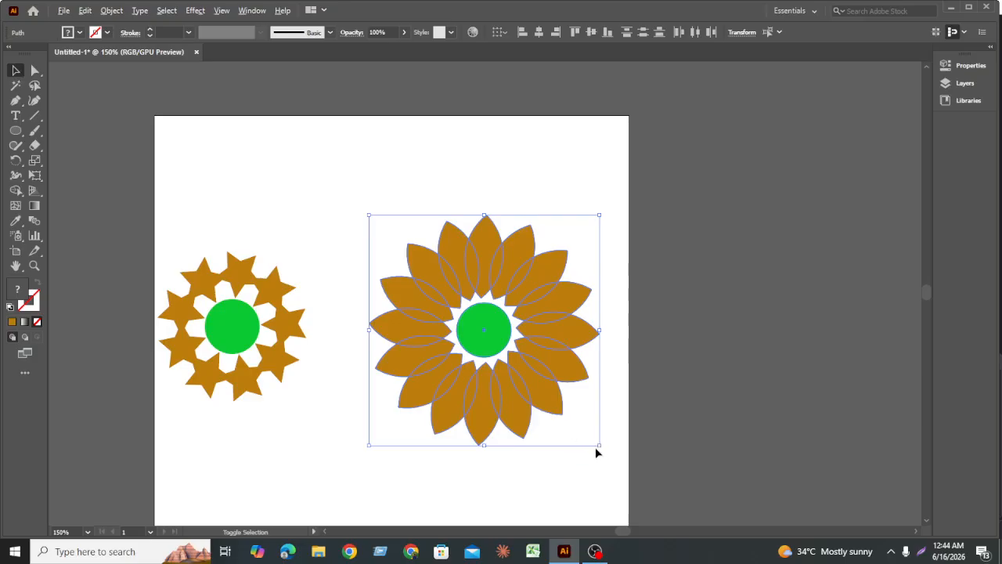
left_click_drag(601, 446, 562, 413)
left_click(497, 502)
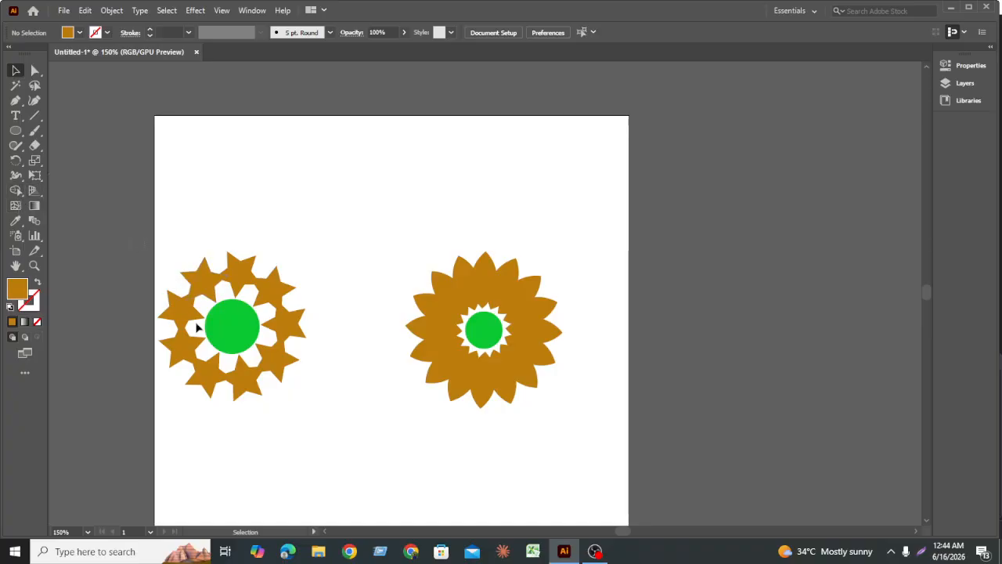
Move the whole star ring with its green circle inward from the artboard's left edge and slightly up, and deselect.
left_click_drag(161, 233, 306, 416)
left_click_drag(242, 336, 293, 319)
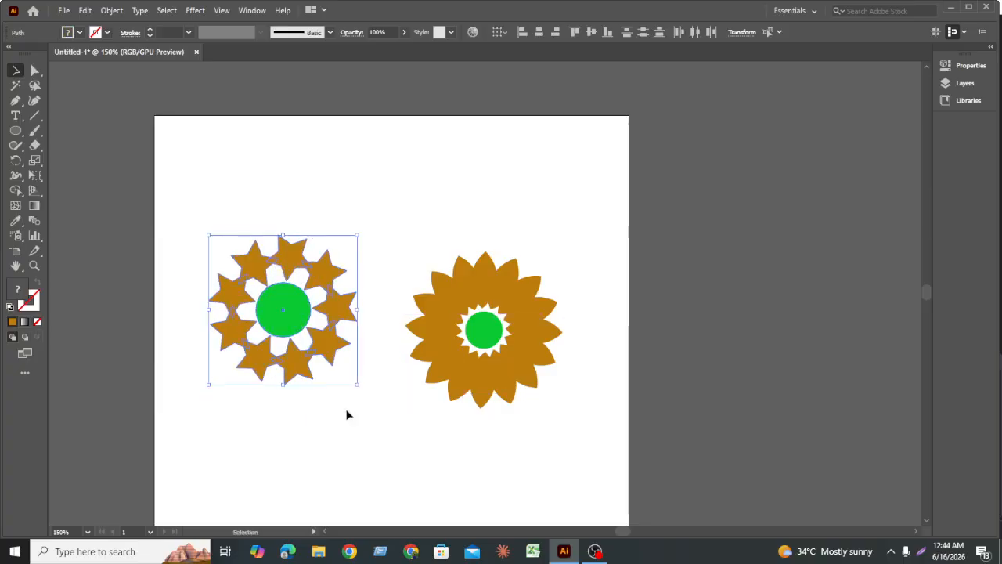
left_click(357, 413)
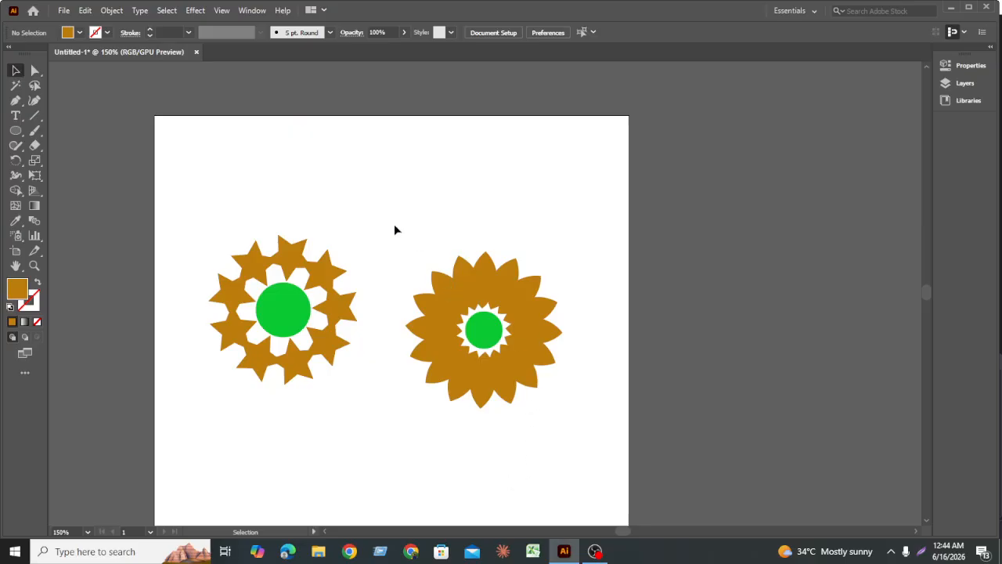
Select the petal flower with its green circle and move it up and slightly to the left beside the star ring.
left_click(515, 405)
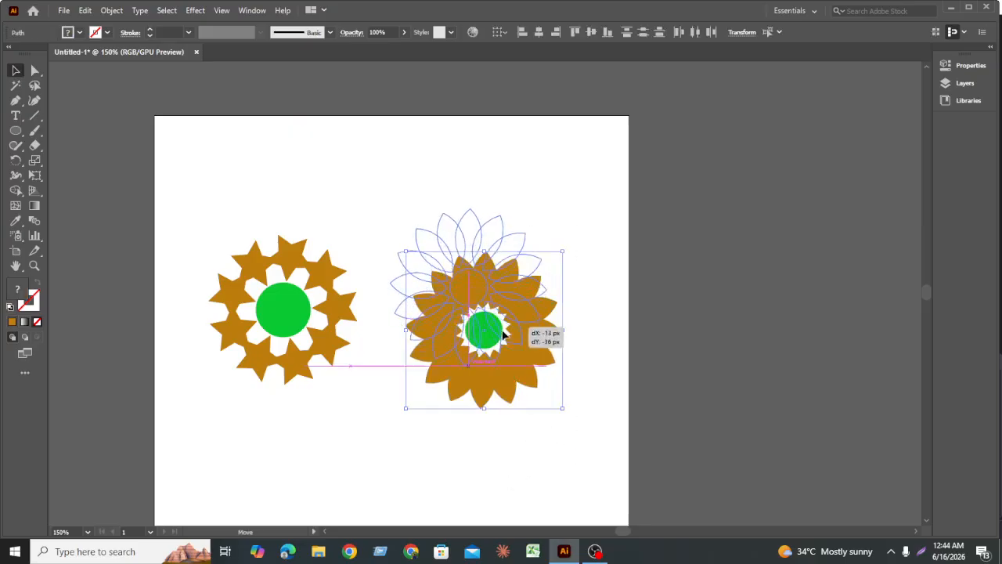